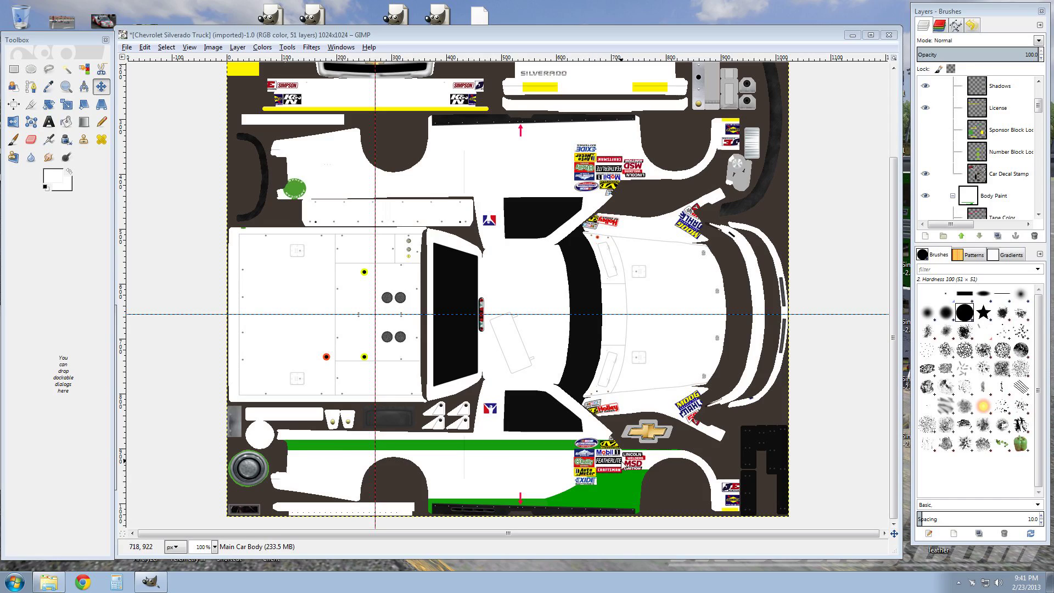
Hide the Car Decal Stamp layer and turn off Show Guides so only body paint and livery show
left_click(926, 174)
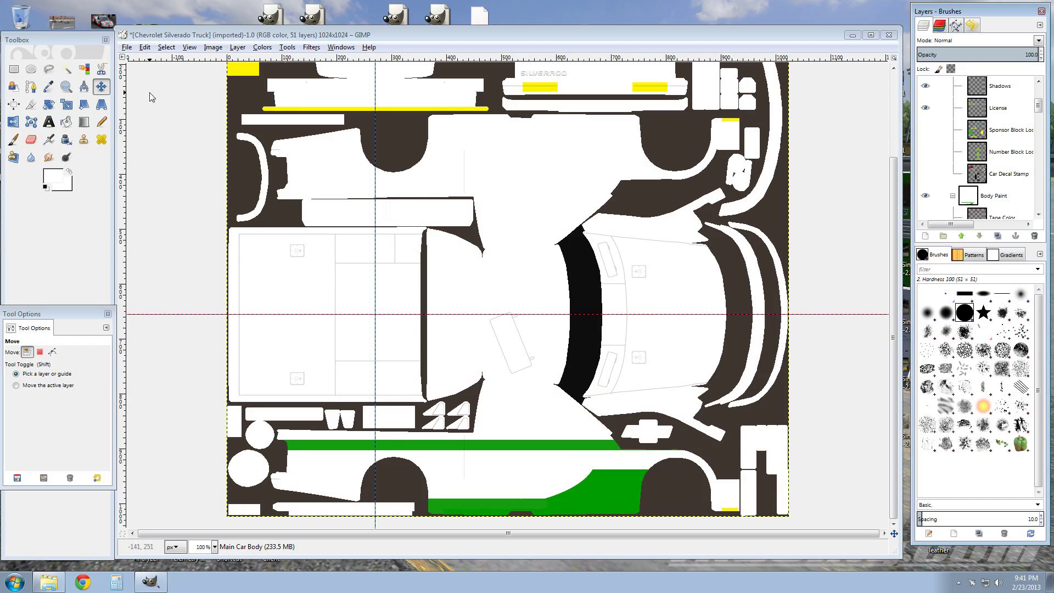
left_click(189, 48)
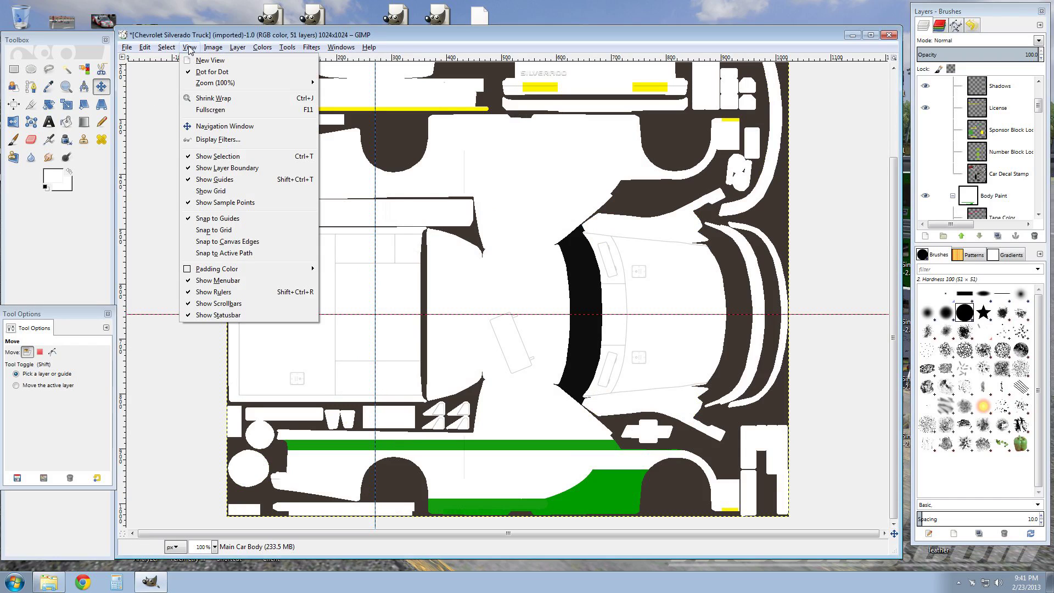
left_click(209, 181)
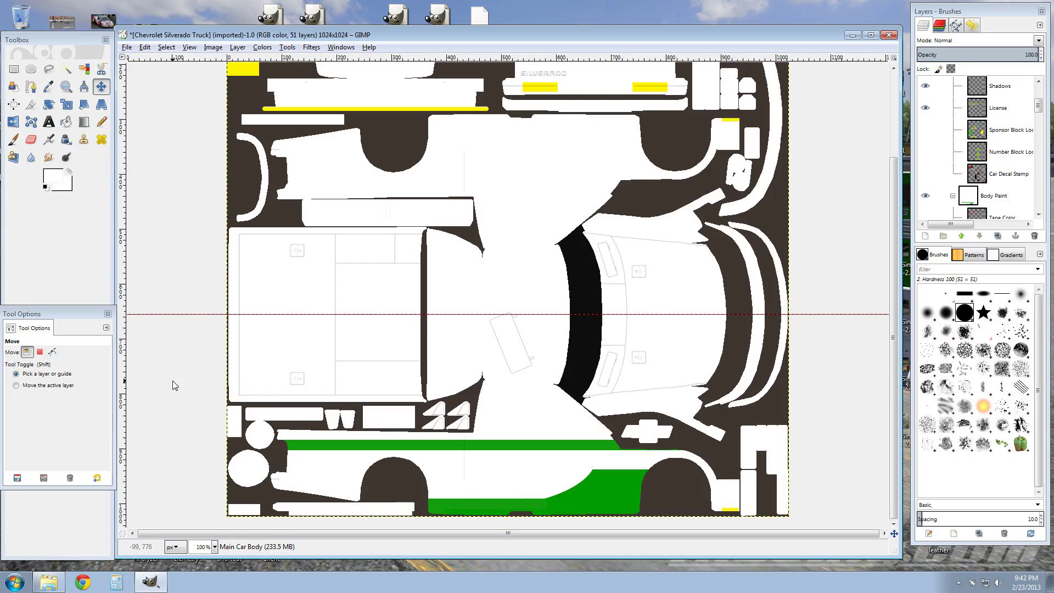
Start Paint and paste the captured screenshot of the truck texture
left_click(15, 581)
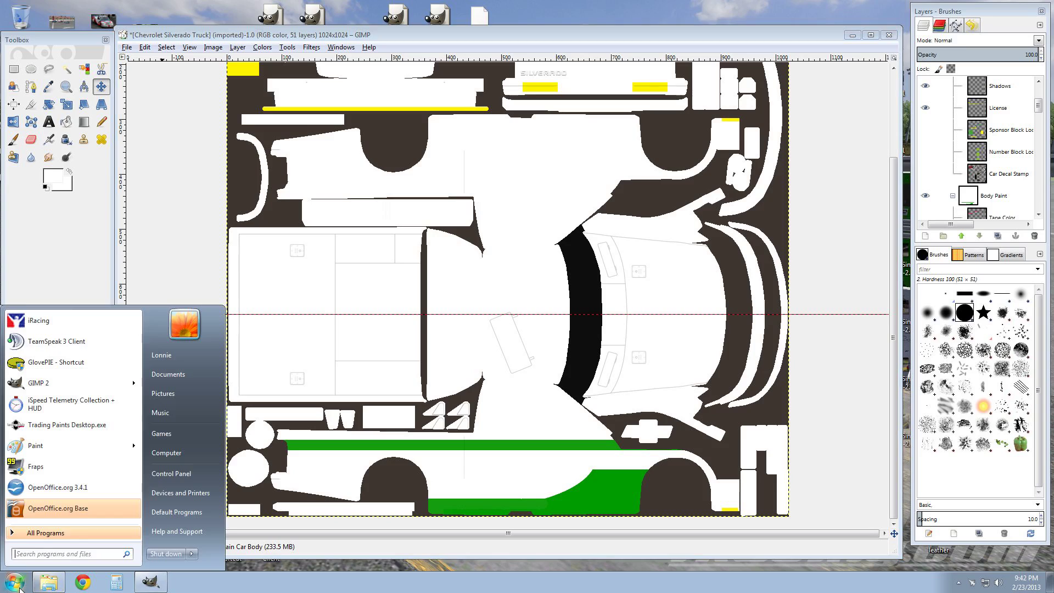
left_click(54, 445)
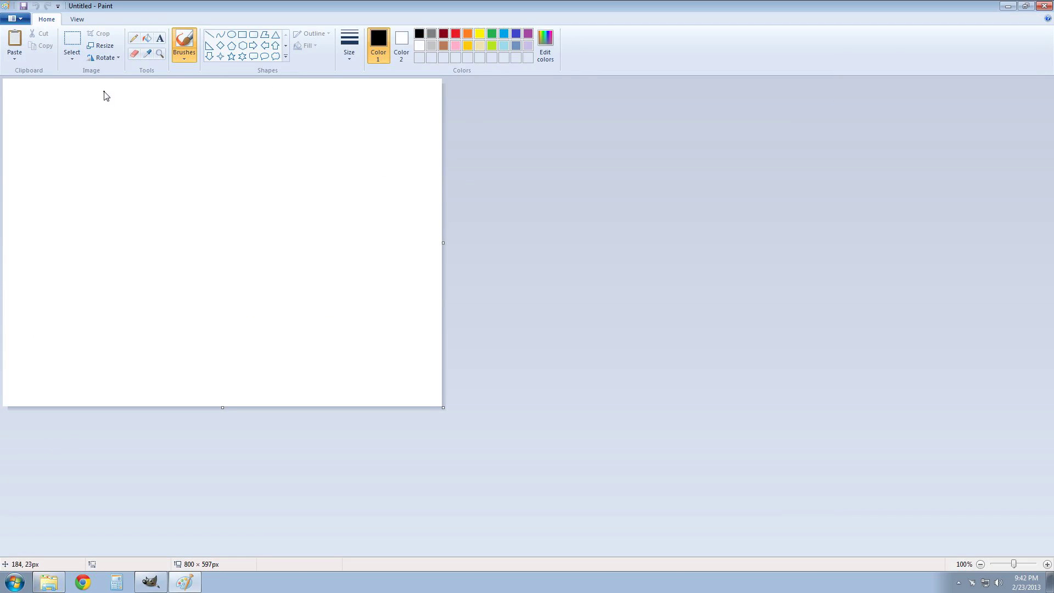
left_click(15, 63)
left_click(25, 71)
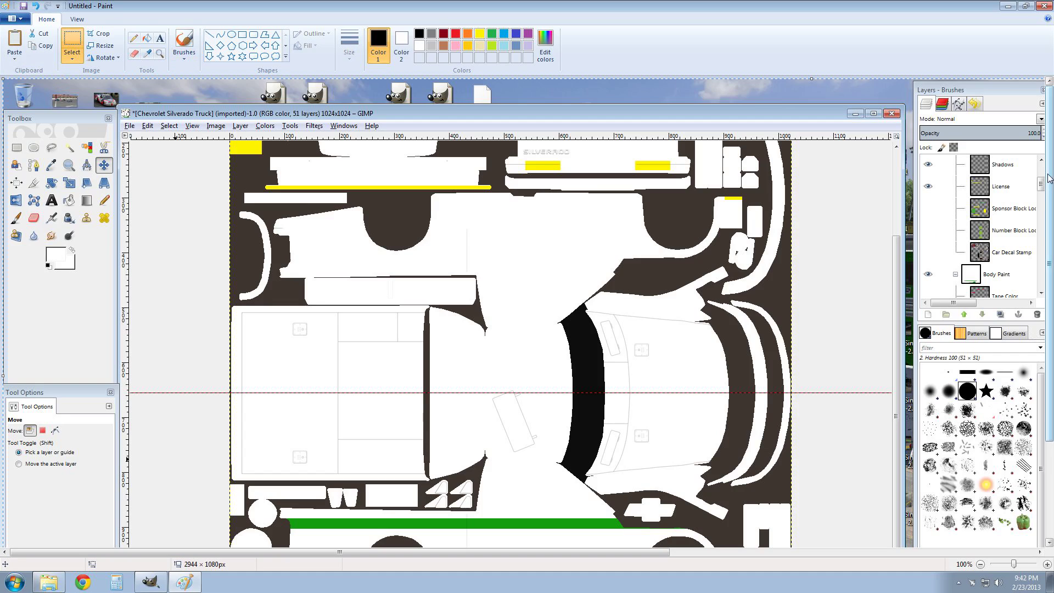
Position the pasted screenshot and crop it to the 911 × 165 px green side-panel strip
mouse_move(814, 462)
left_mouse_down()
mouse_move(825, 363)
mouse_move(825, 374)
left_mouse_up()
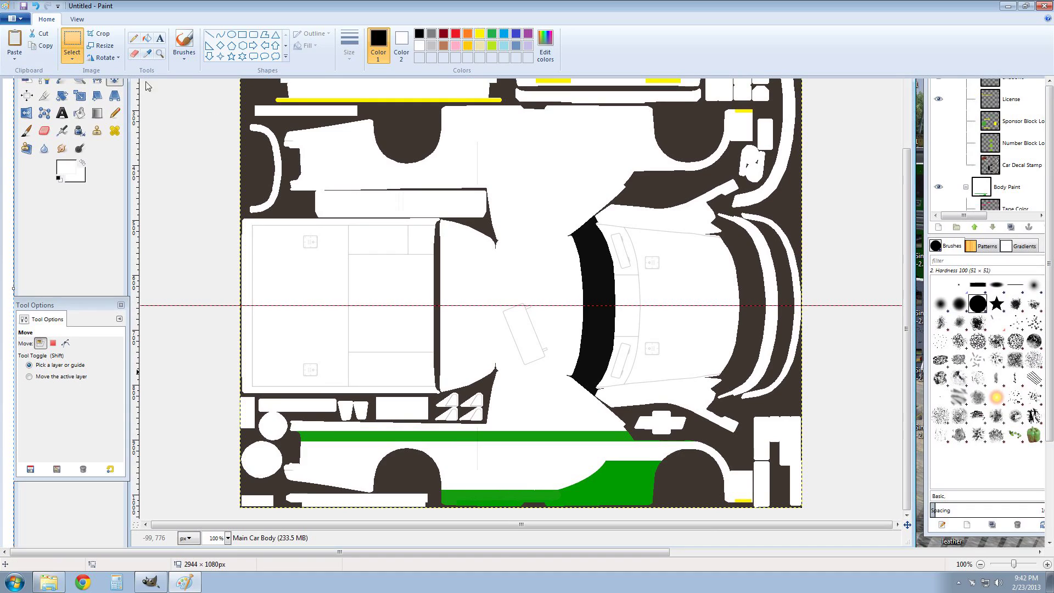
left_click(66, 44)
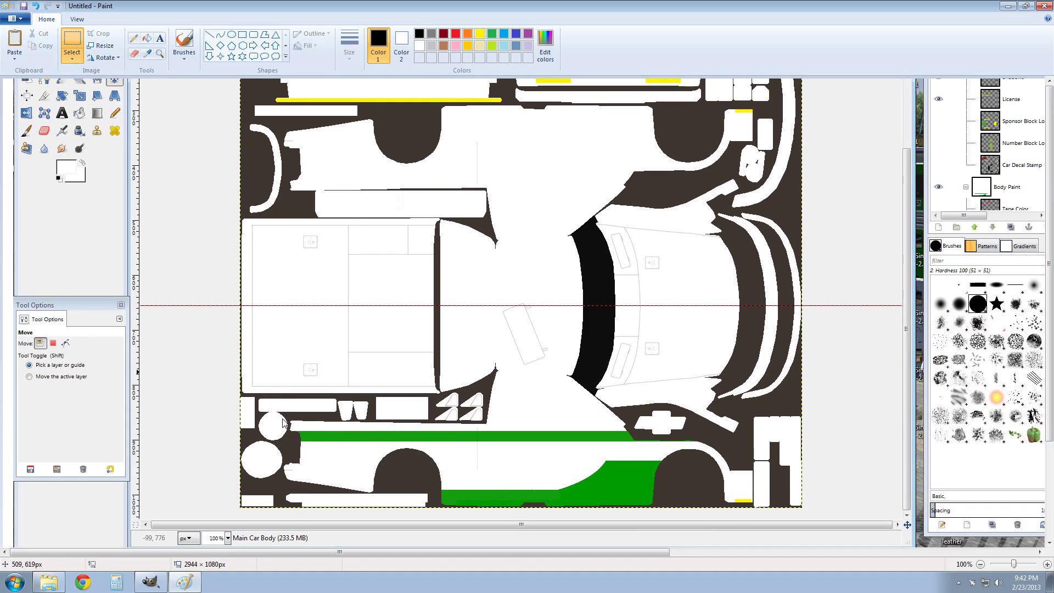
left_click_drag(274, 418, 774, 511)
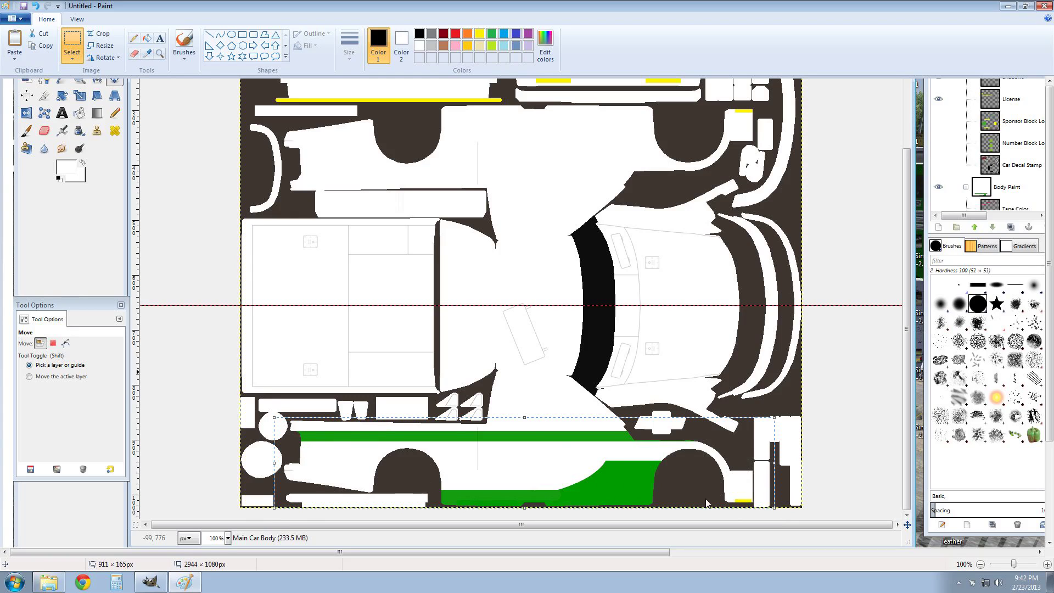
left_click(101, 37)
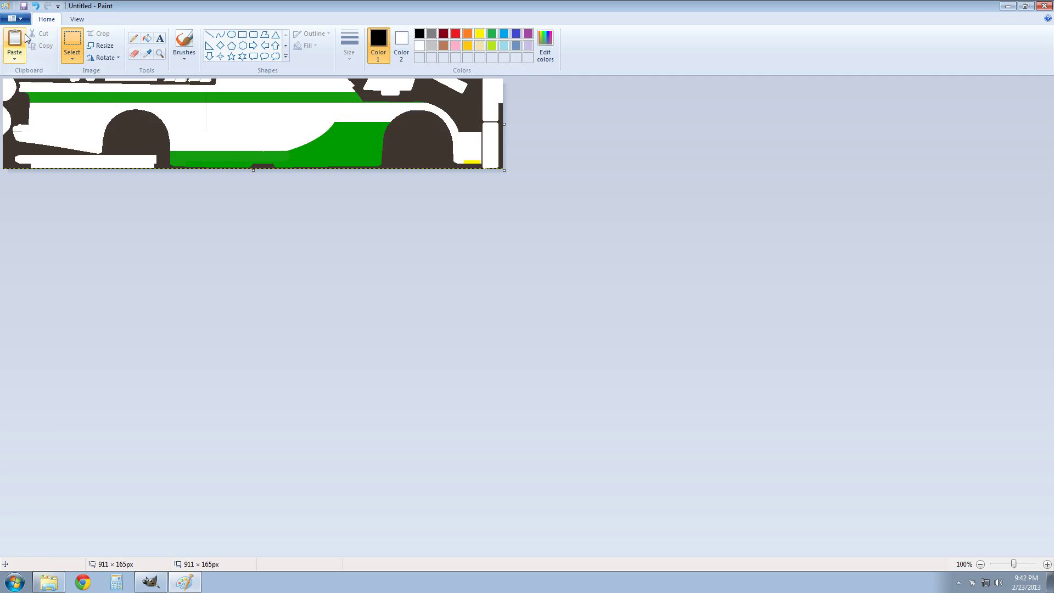
Save the strip as PNG 'Untitled', replacing the existing file, and close Paint
left_click(17, 20)
mouse_move(27, 113)
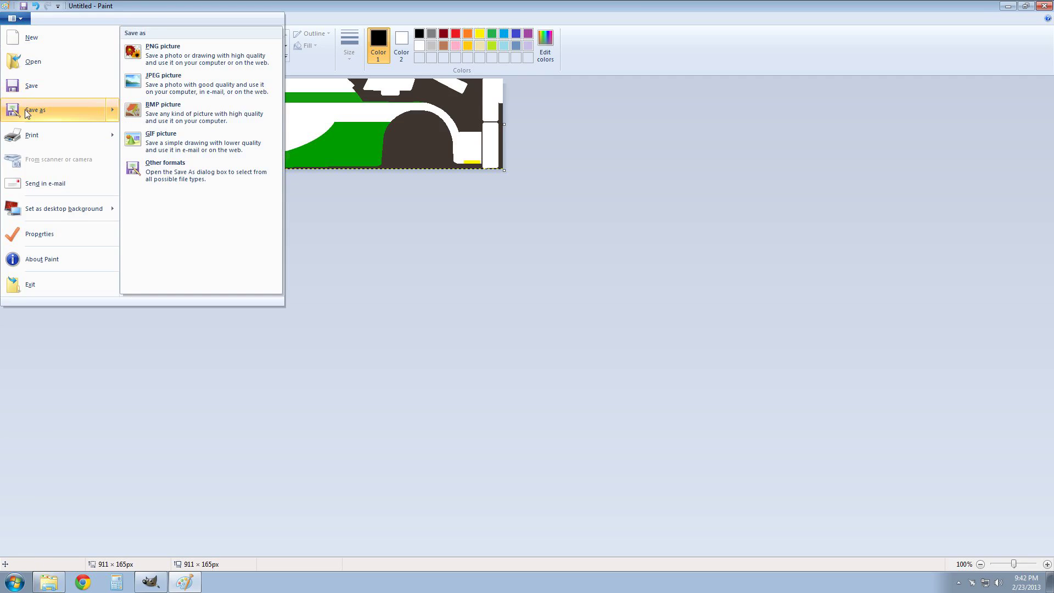
left_click(165, 51)
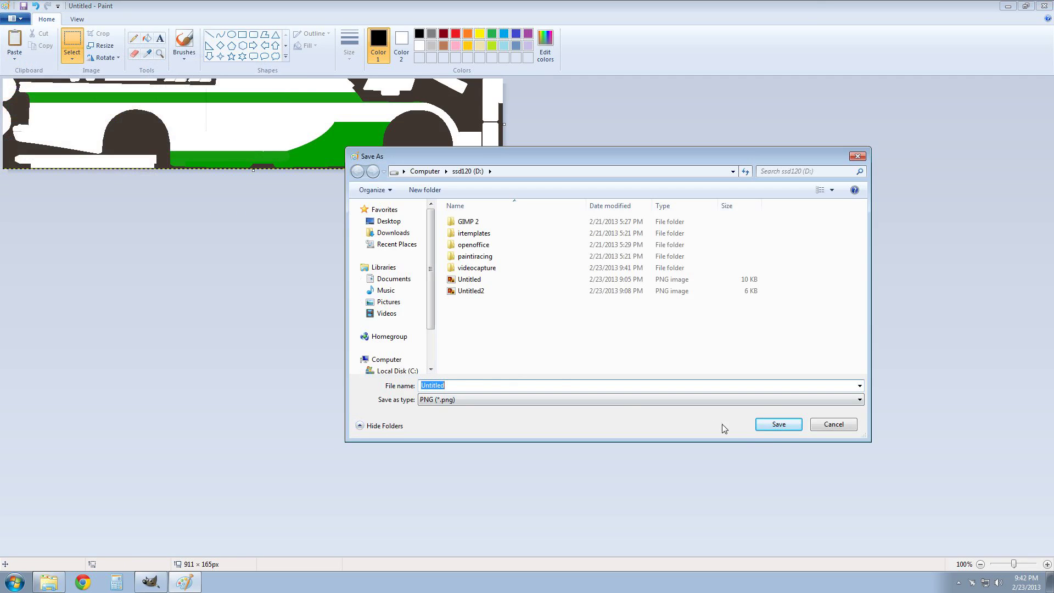
left_click(773, 429)
left_click(551, 291)
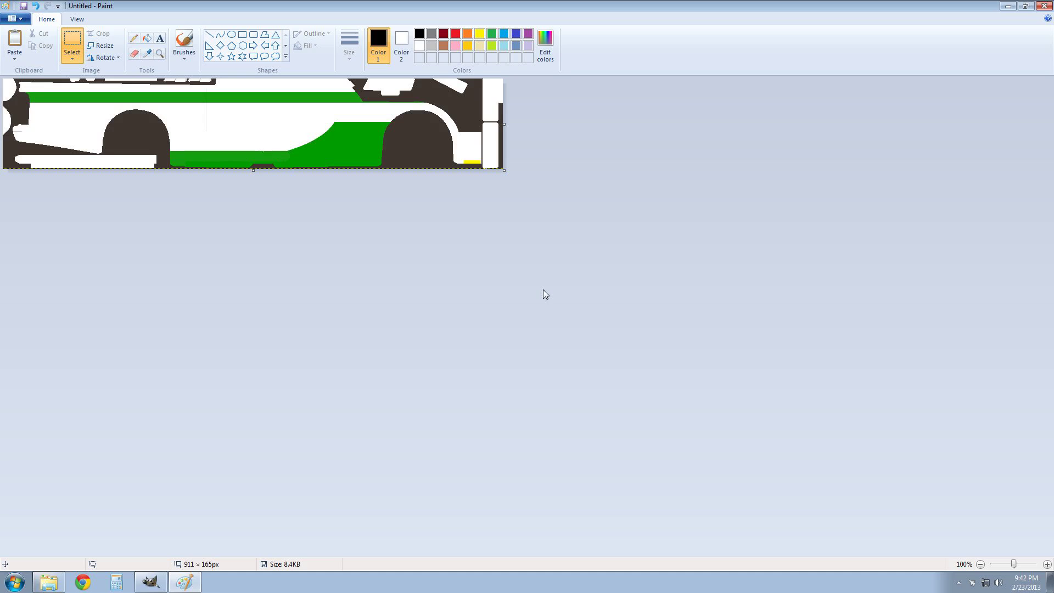
left_click(1044, 6)
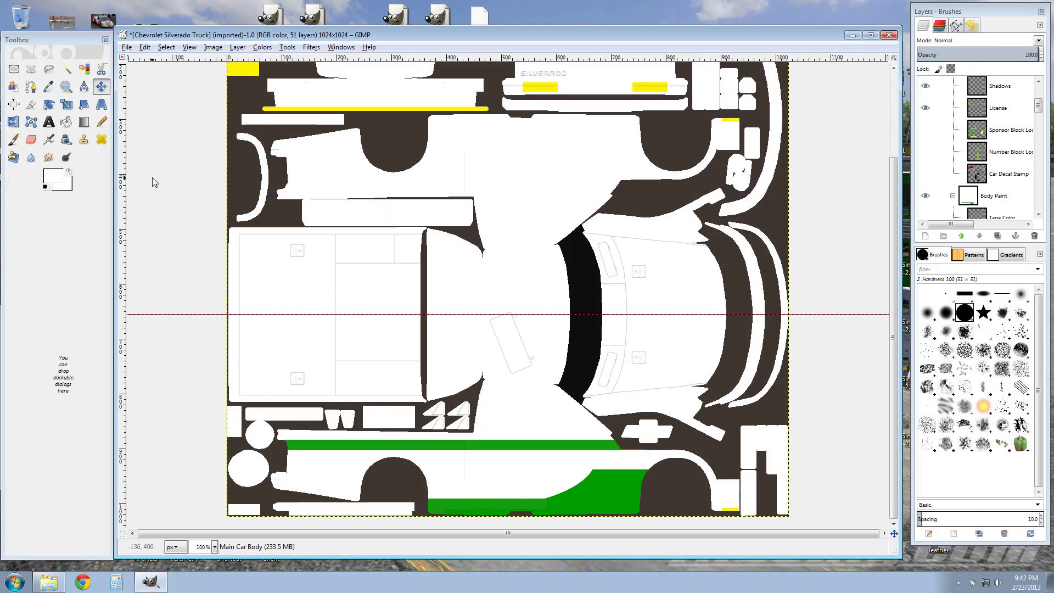
Open Untitled.png from the ssd120 (D:) drive in GIMP
left_click(126, 47)
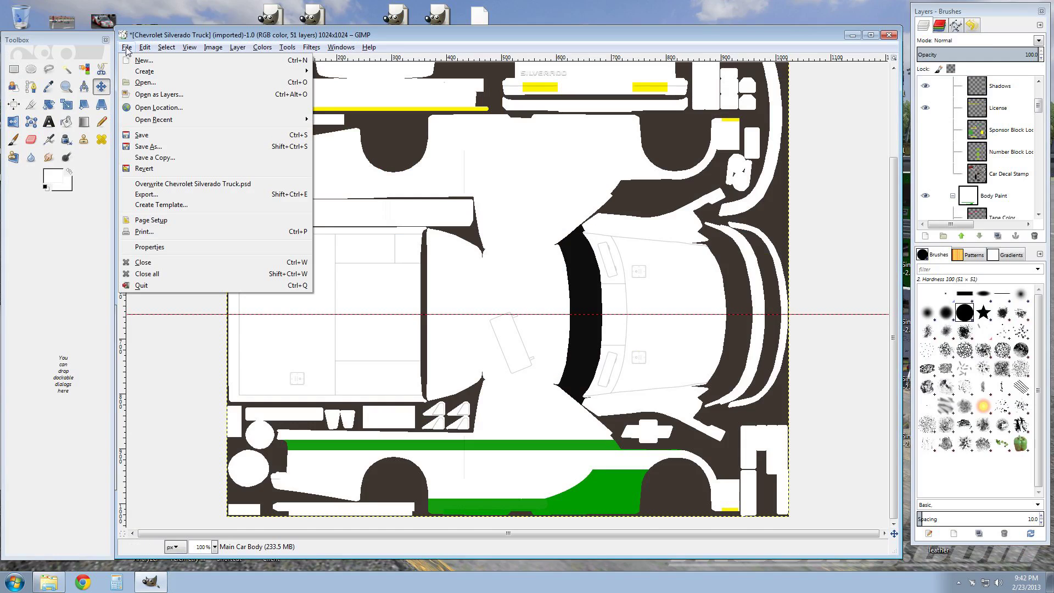
left_click(142, 83)
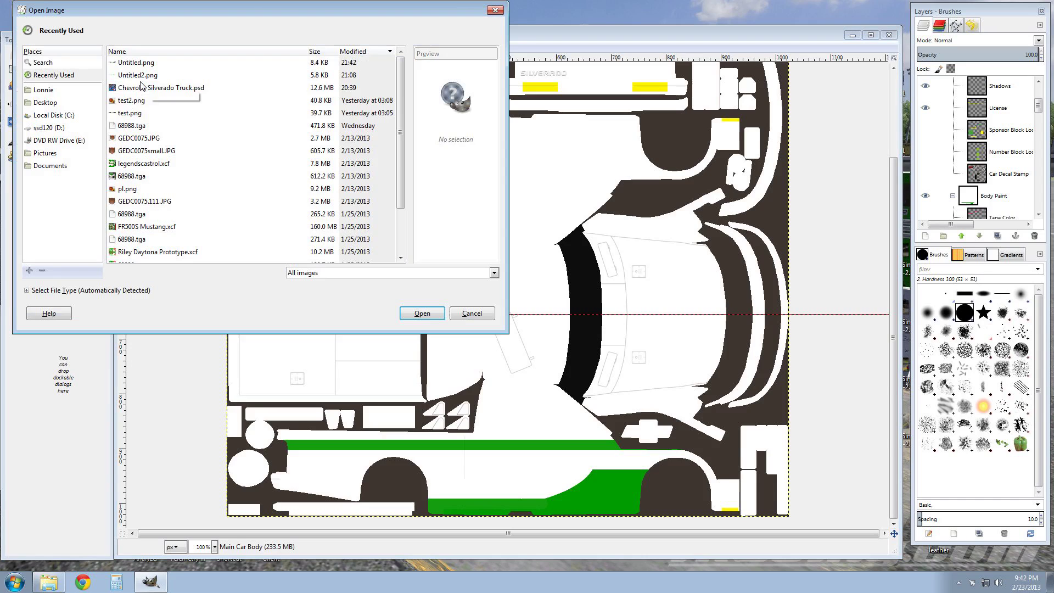
left_click(48, 128)
left_click(132, 125)
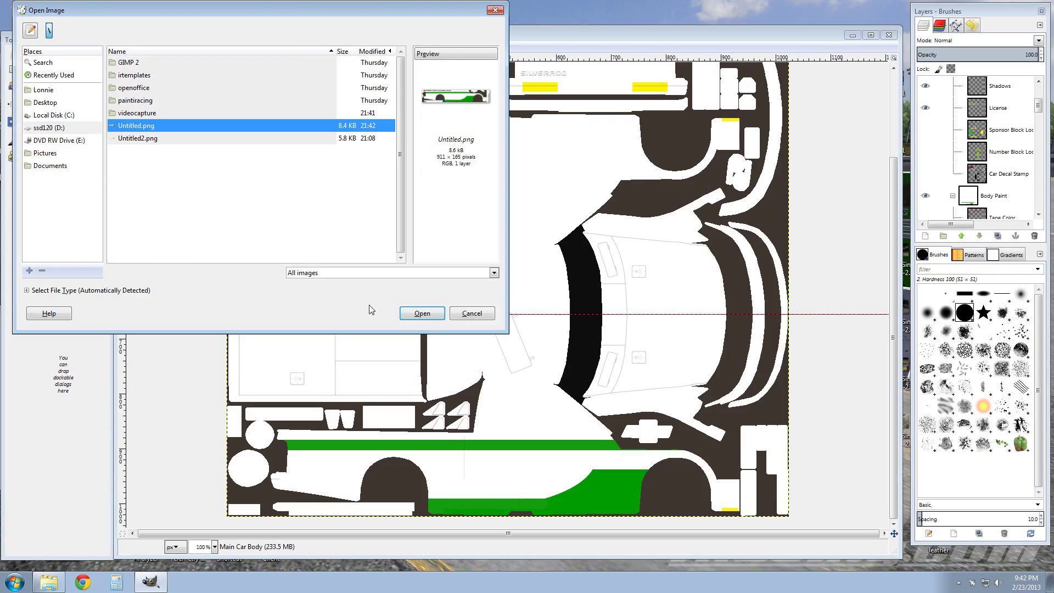
left_click(422, 313)
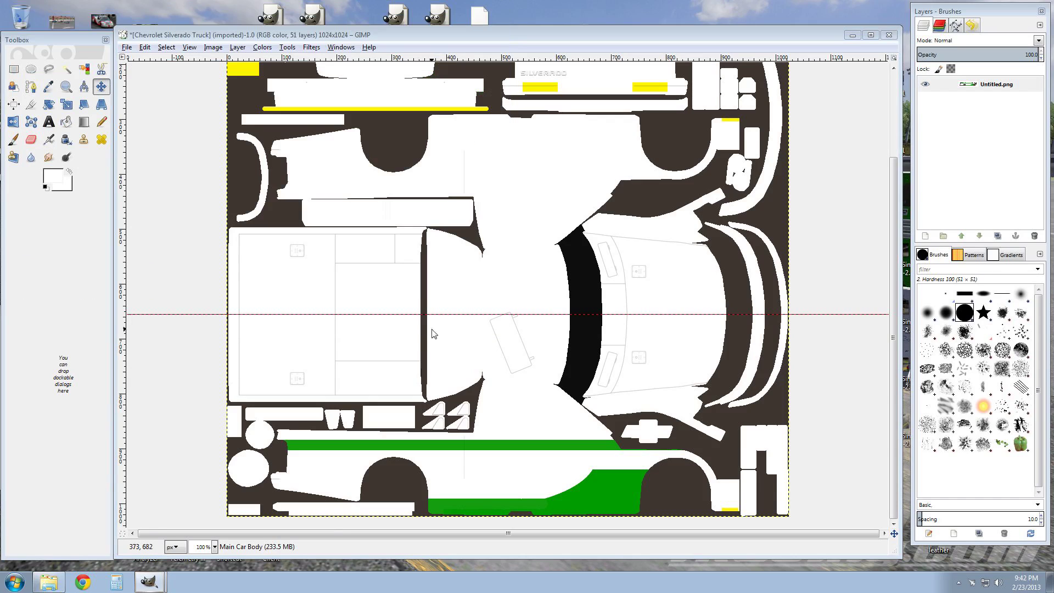
Bring the Untitled.png image window forward and enlarge it beside the truck texture
mouse_move(156, 586)
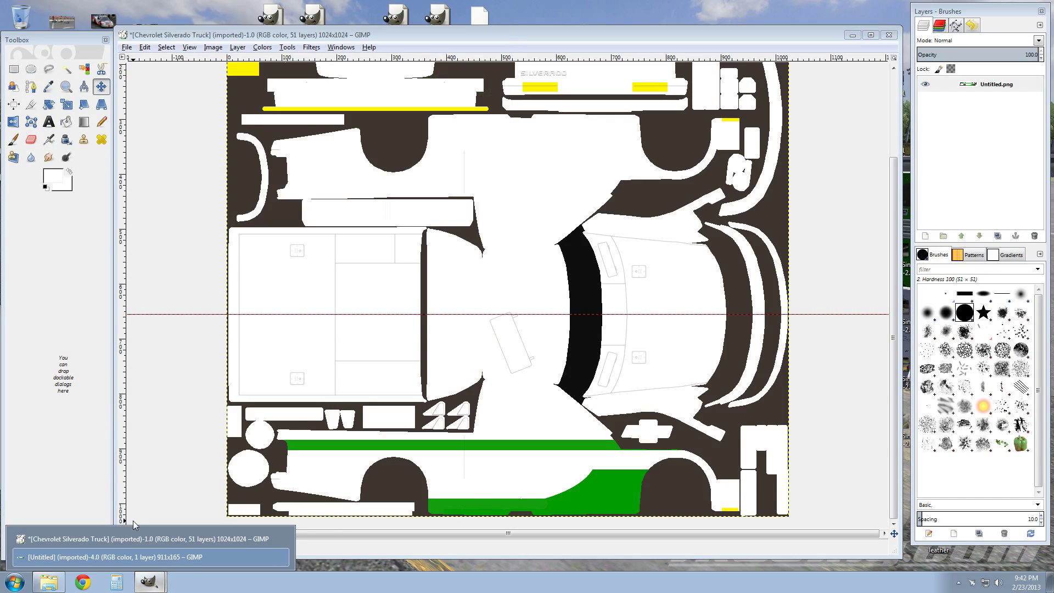
left_click(133, 539)
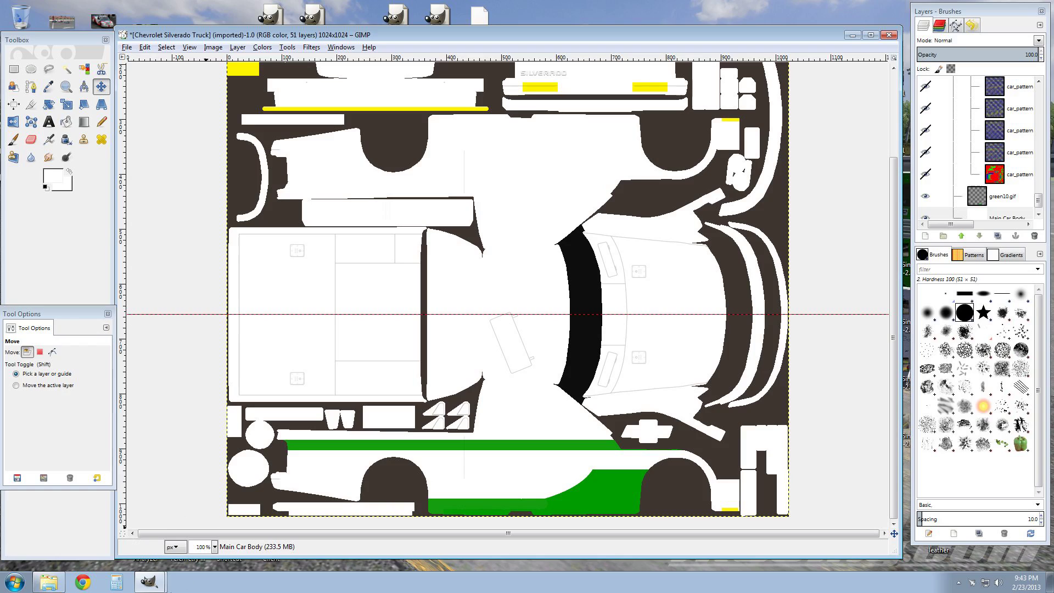
mouse_move(152, 586)
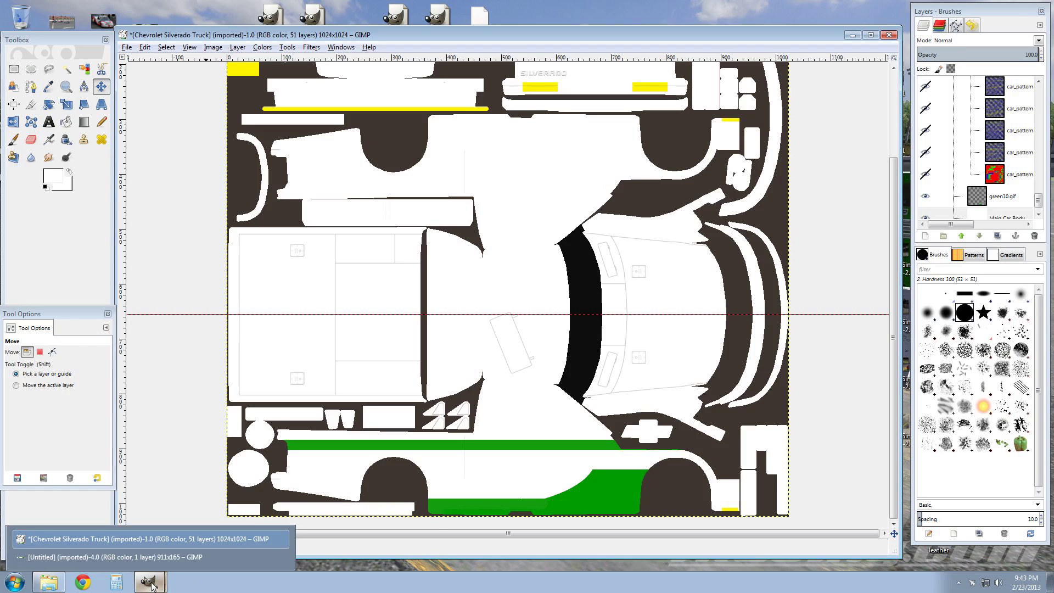
left_click(137, 566)
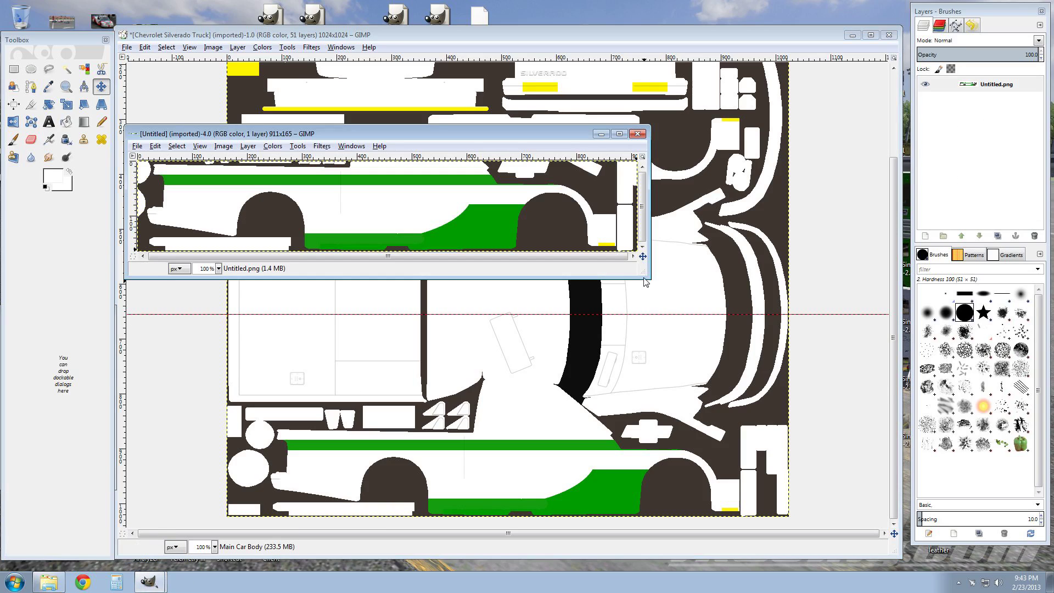
left_click_drag(645, 280, 874, 478)
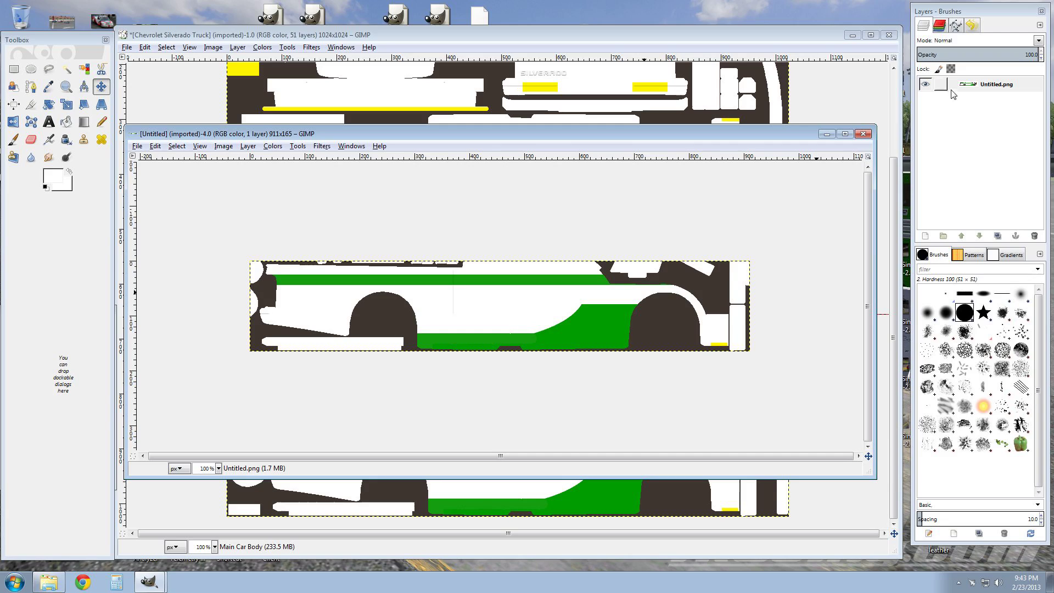
Add an alpha channel to the Untitled.png layer
left_click(990, 85)
right_click(989, 87)
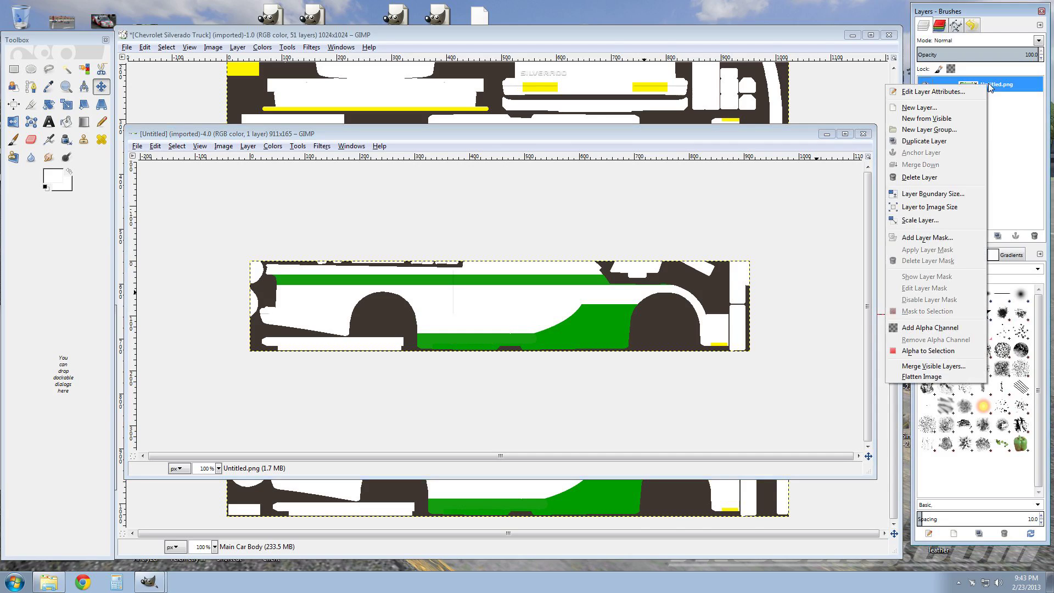
left_click(936, 327)
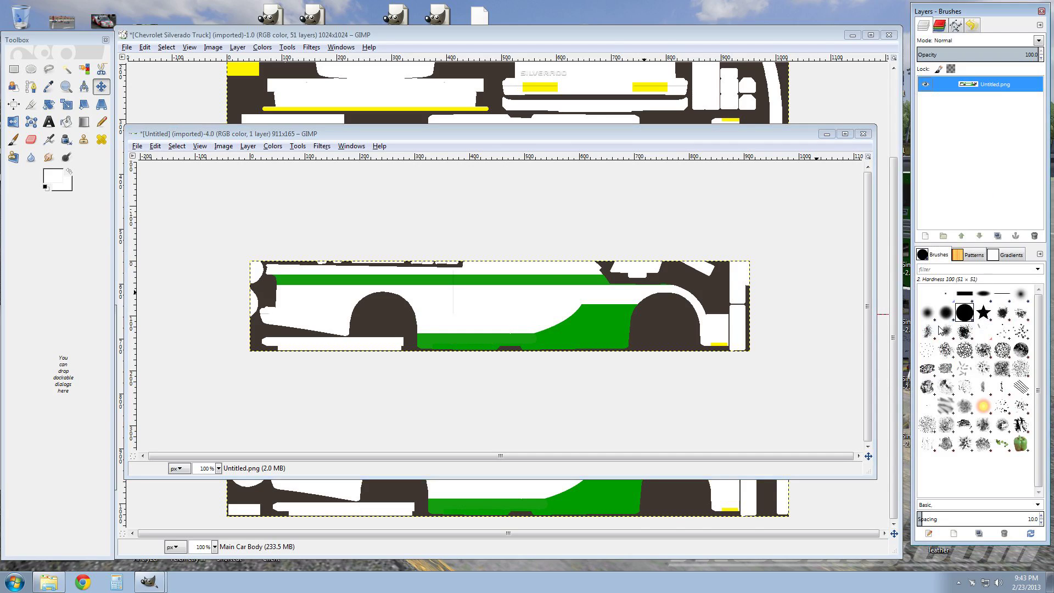
Fuzzy-select the dark brown background, delete it to transparency, and clear the selection
left_click(65, 69)
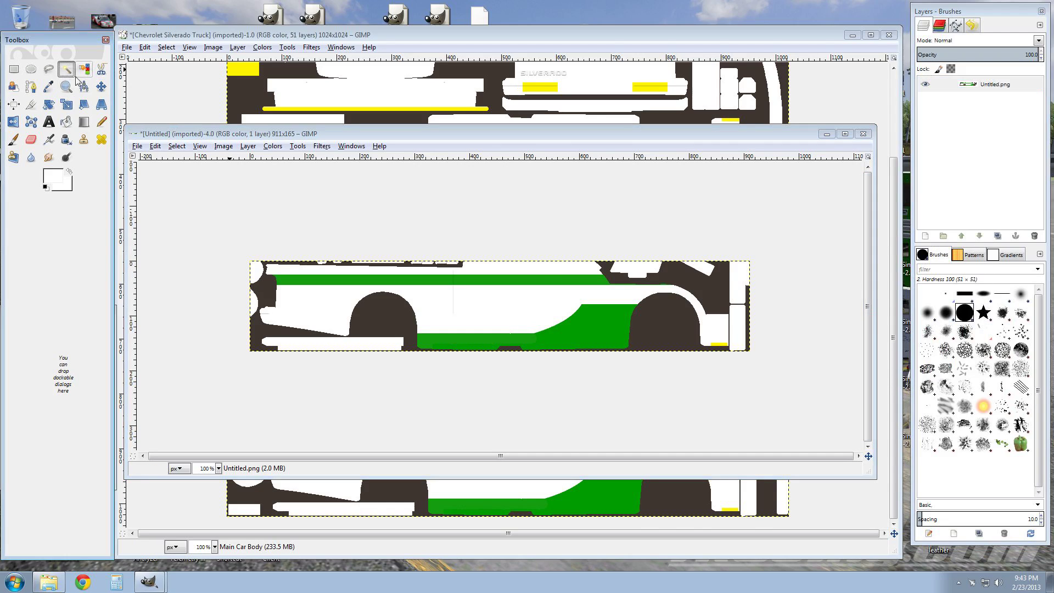
left_click(377, 318)
key("Delete")
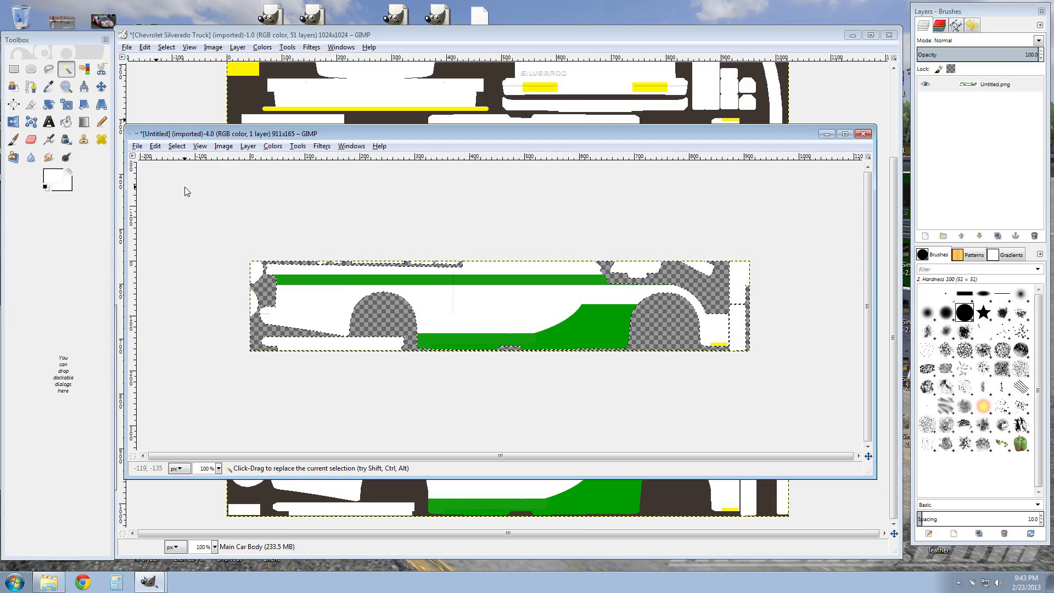
left_click(168, 146)
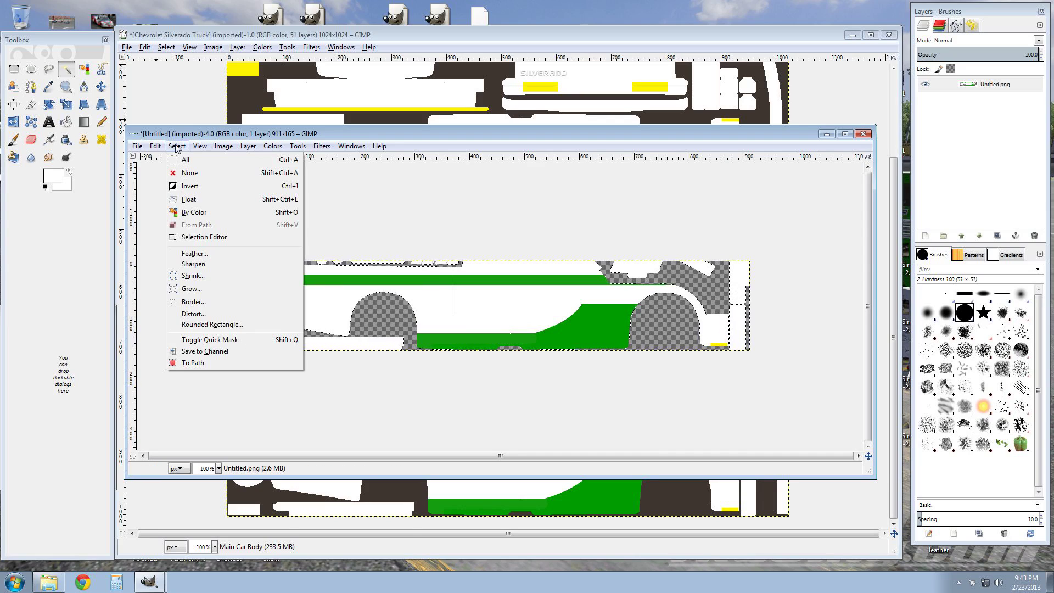
left_click(199, 179)
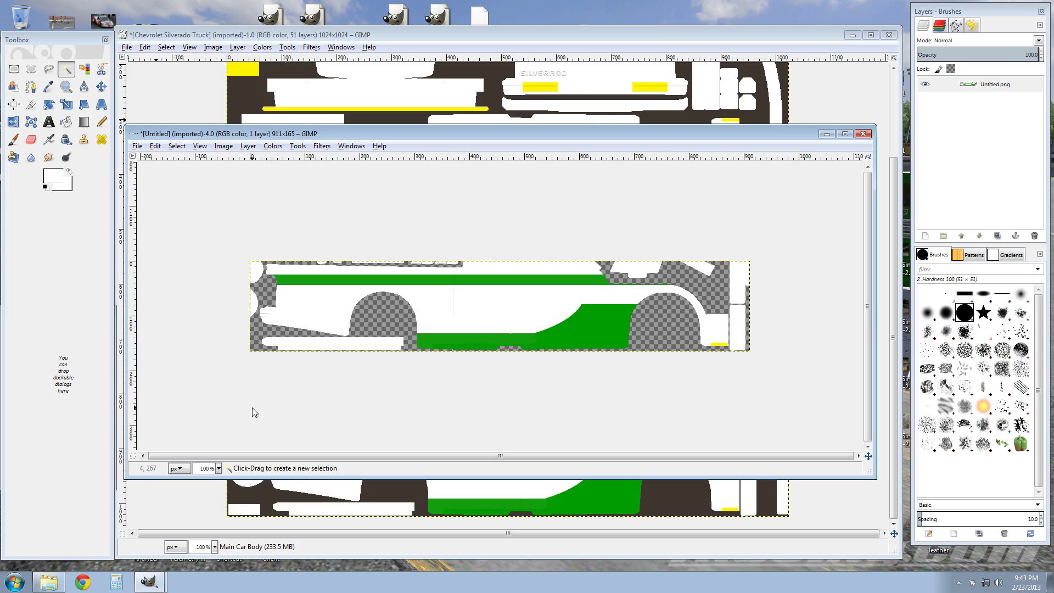
Zoom to 200% and erase stray white bits along the left and top edges
left_click(219, 468)
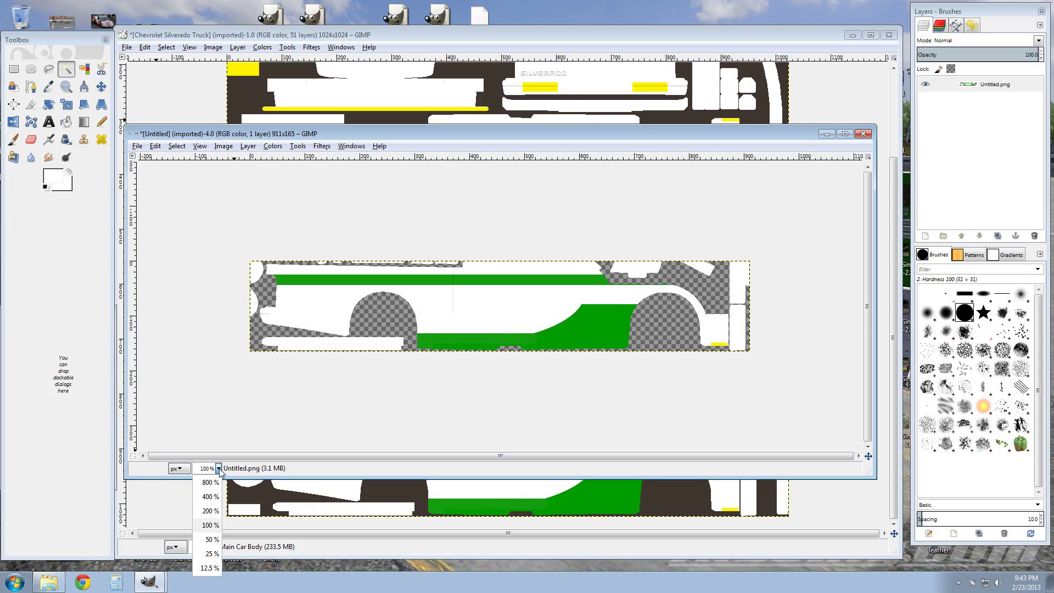
left_click(208, 517)
left_click_drag(373, 457, 218, 447)
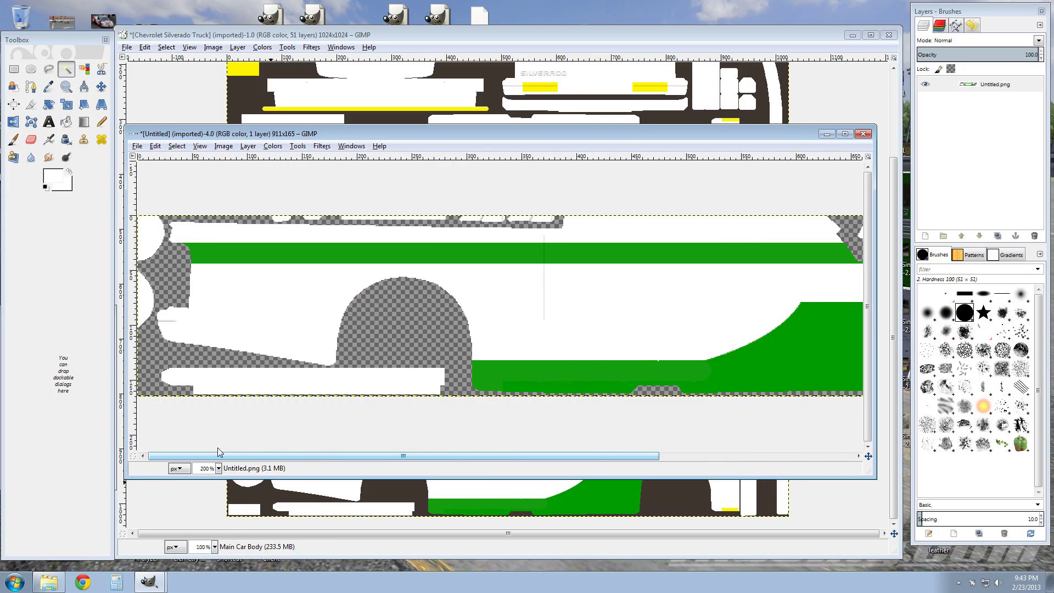
left_click(31, 141)
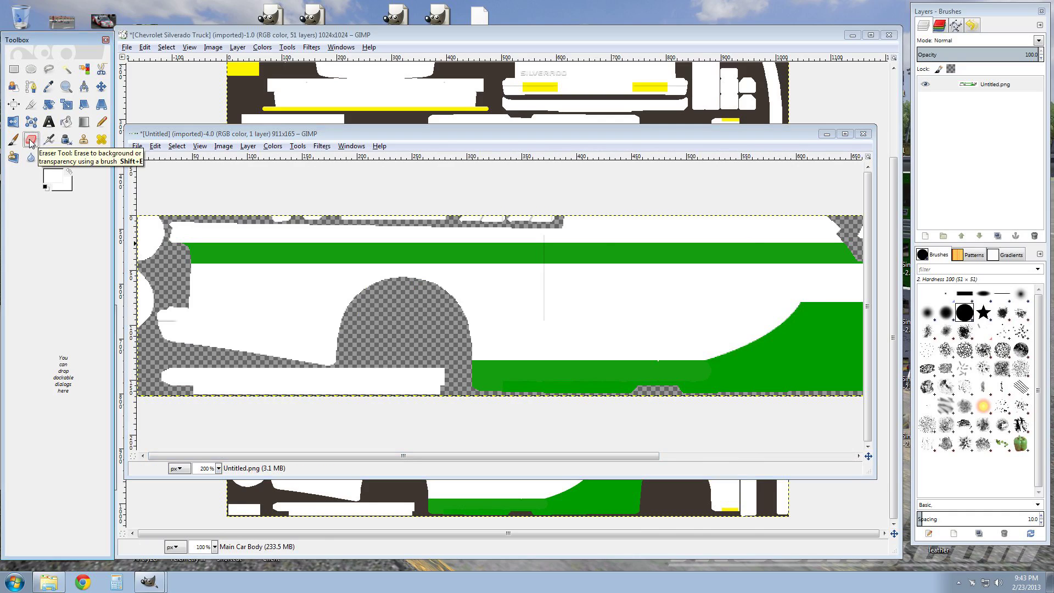
left_click(142, 259)
mouse_move(142, 246)
left_mouse_down()
mouse_move(149, 220)
mouse_move(154, 264)
mouse_move(136, 316)
mouse_move(150, 284)
left_mouse_up()
mouse_move(146, 391)
left_mouse_down()
mouse_move(164, 377)
mouse_move(443, 374)
mouse_move(406, 391)
mouse_move(173, 391)
left_mouse_up()
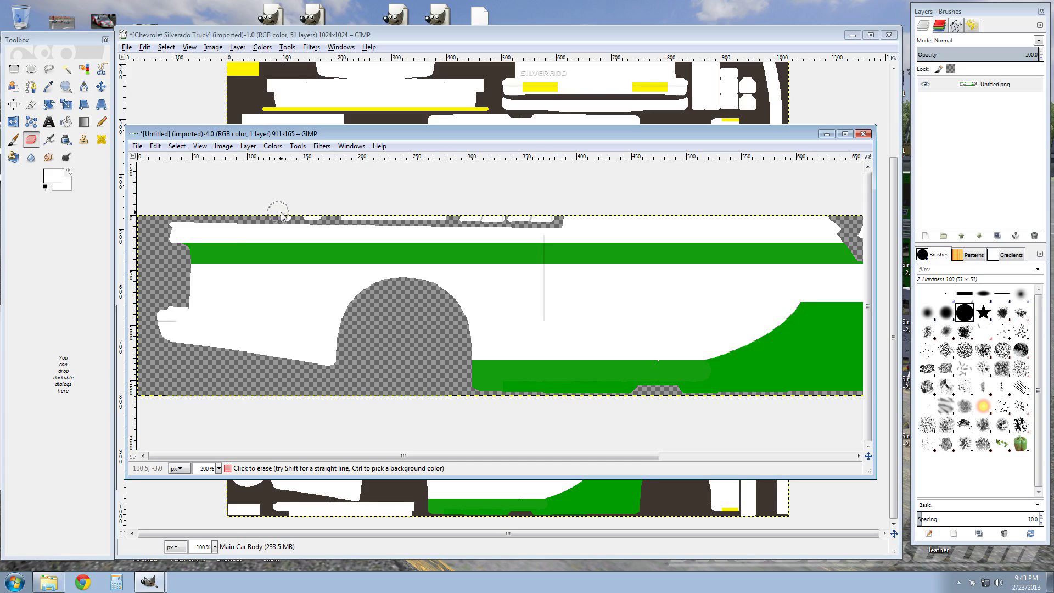
left_click_drag(288, 216, 547, 221)
Erase the white strip along the right edge and the top-edge blob, then return to 100% zoom
mouse_move(624, 455)
left_mouse_down()
mouse_move(832, 467)
mouse_move(850, 450)
left_mouse_up()
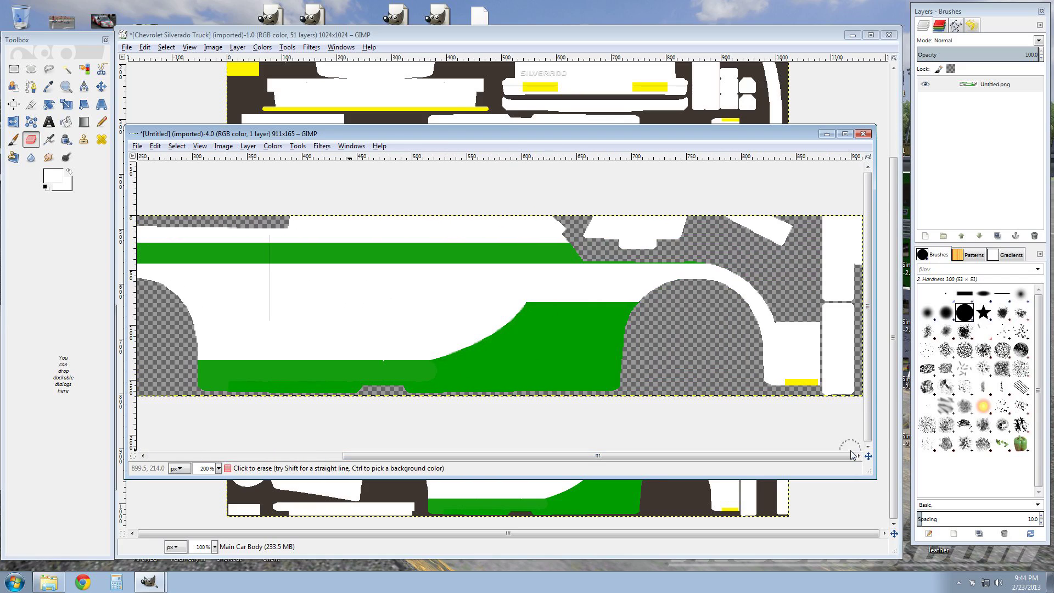
left_click(833, 321)
left_click_drag(832, 324, 832, 363)
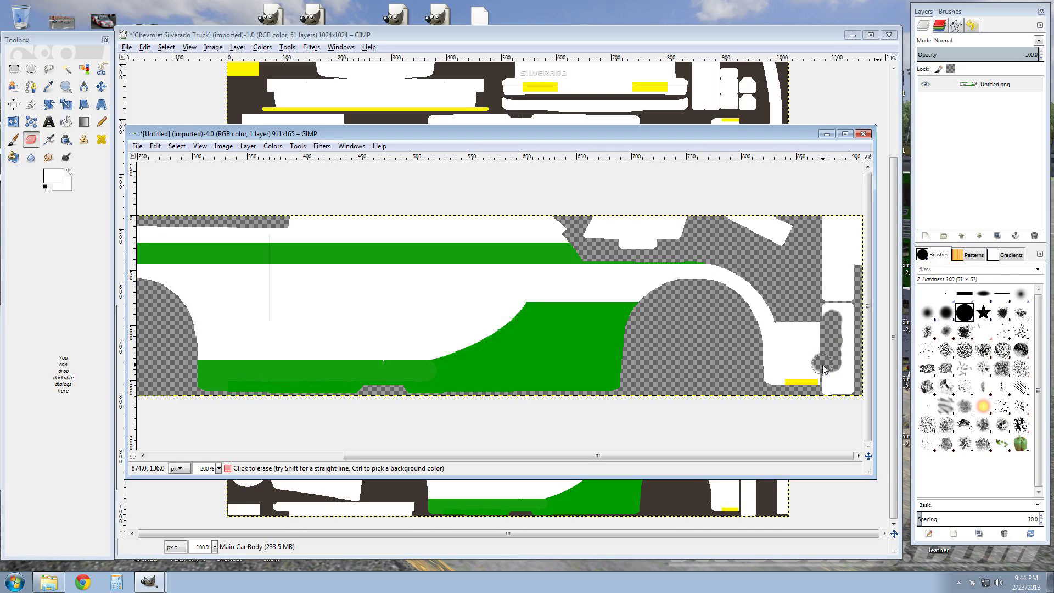
left_click_drag(822, 364, 833, 372)
mouse_move(832, 378)
left_mouse_down()
mouse_move(846, 393)
mouse_move(847, 362)
mouse_move(832, 400)
left_mouse_up()
left_click_drag(843, 363, 850, 321)
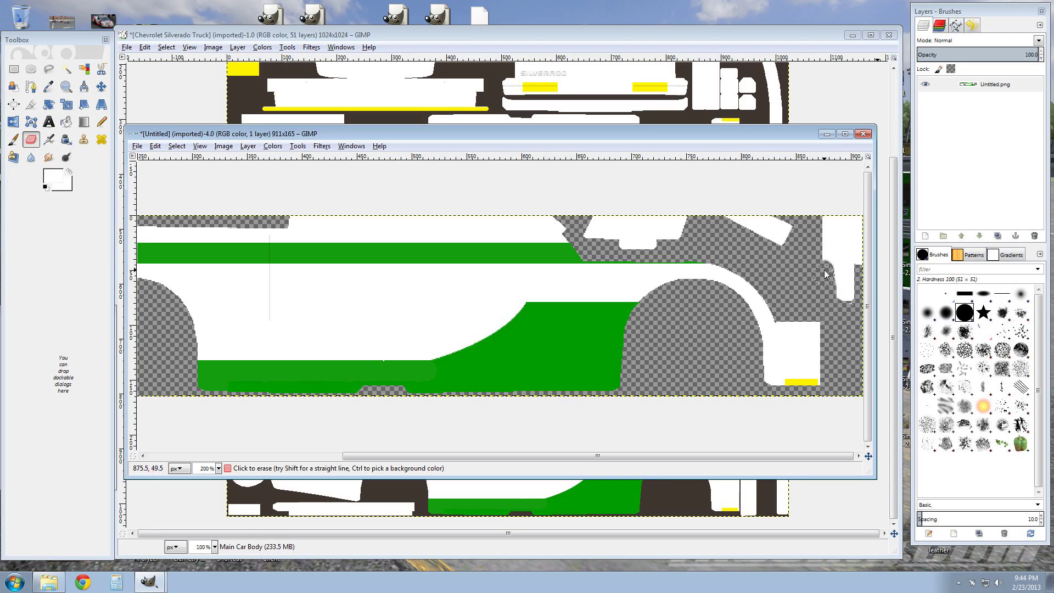
mouse_move(824, 221)
left_mouse_down()
mouse_move(853, 227)
mouse_move(851, 275)
mouse_move(836, 279)
left_mouse_up()
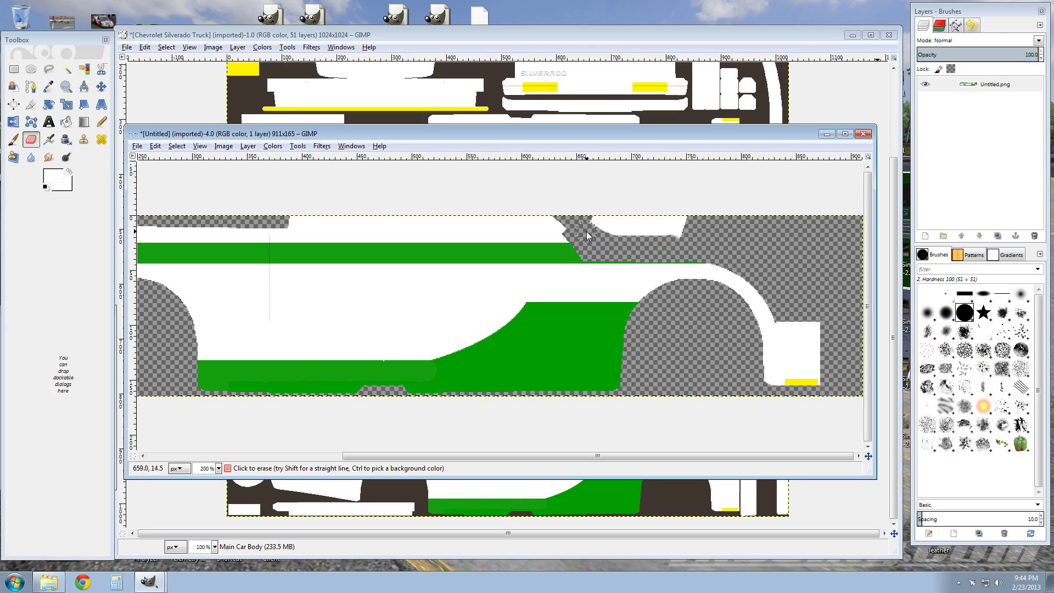
mouse_move(586, 231)
left_mouse_down()
mouse_move(672, 219)
mouse_move(606, 226)
left_mouse_up()
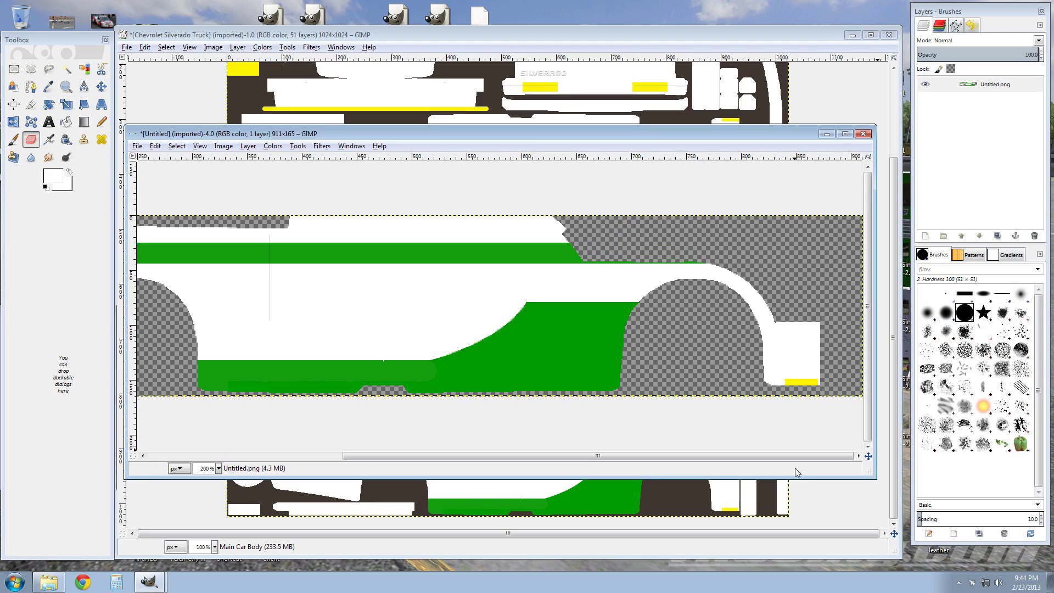
left_click(218, 468)
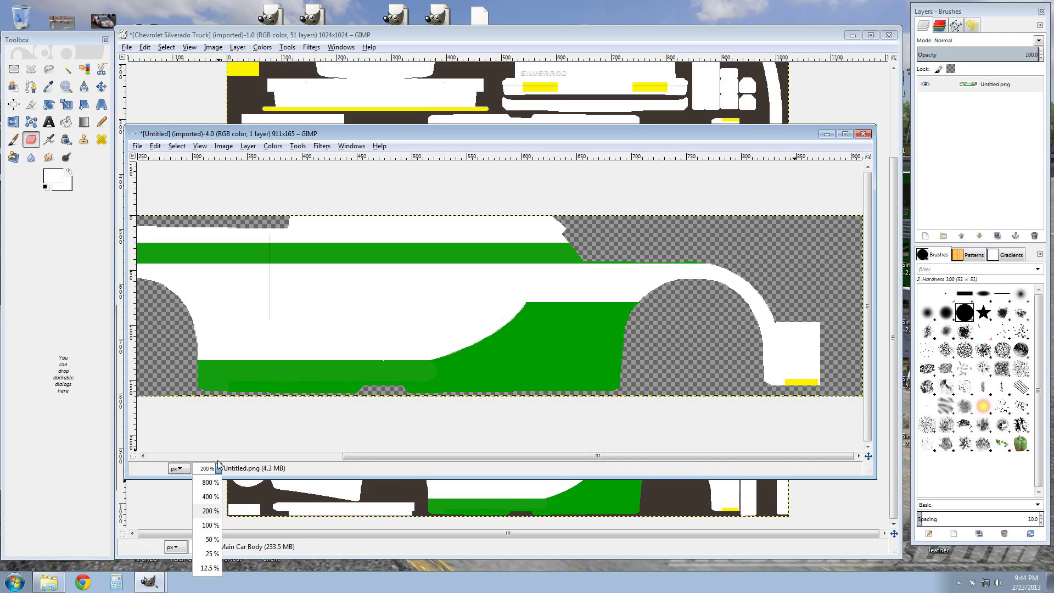
left_click(211, 525)
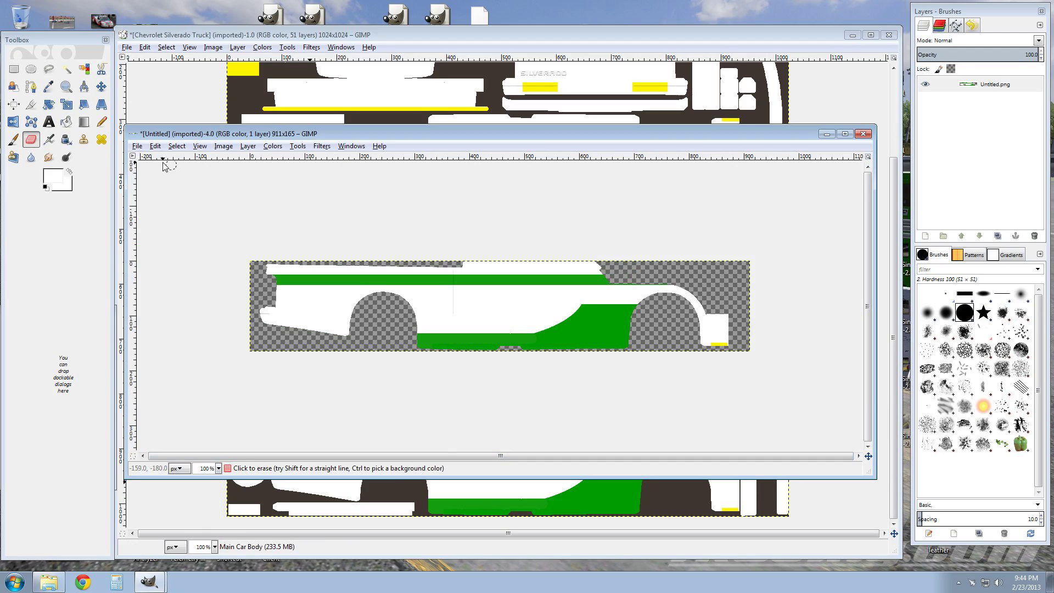
Export the image as PNG over D:\Untitled2.png, then close it without saving
left_click(137, 146)
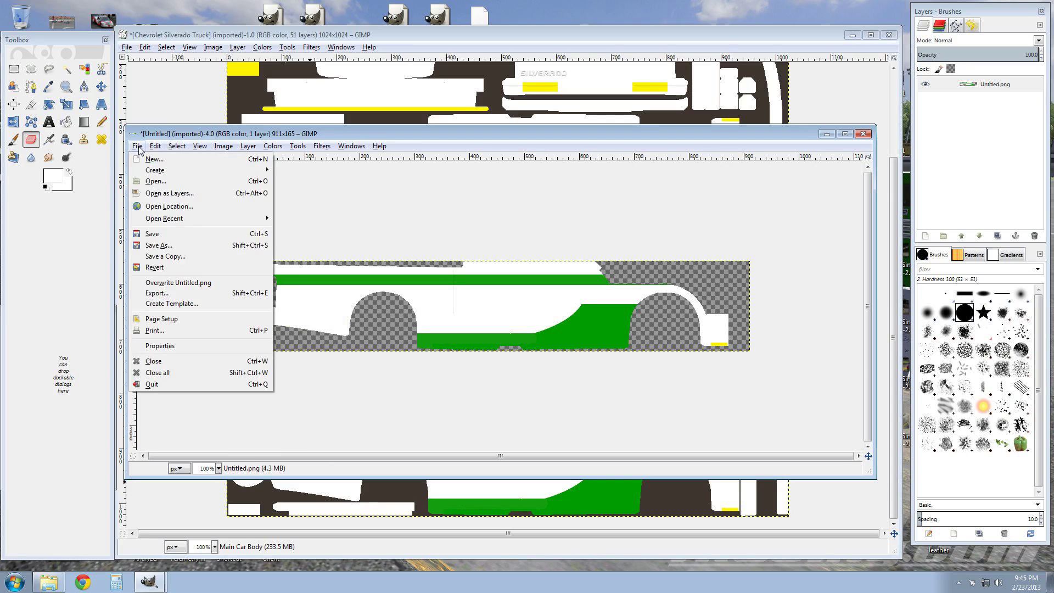
left_click(158, 295)
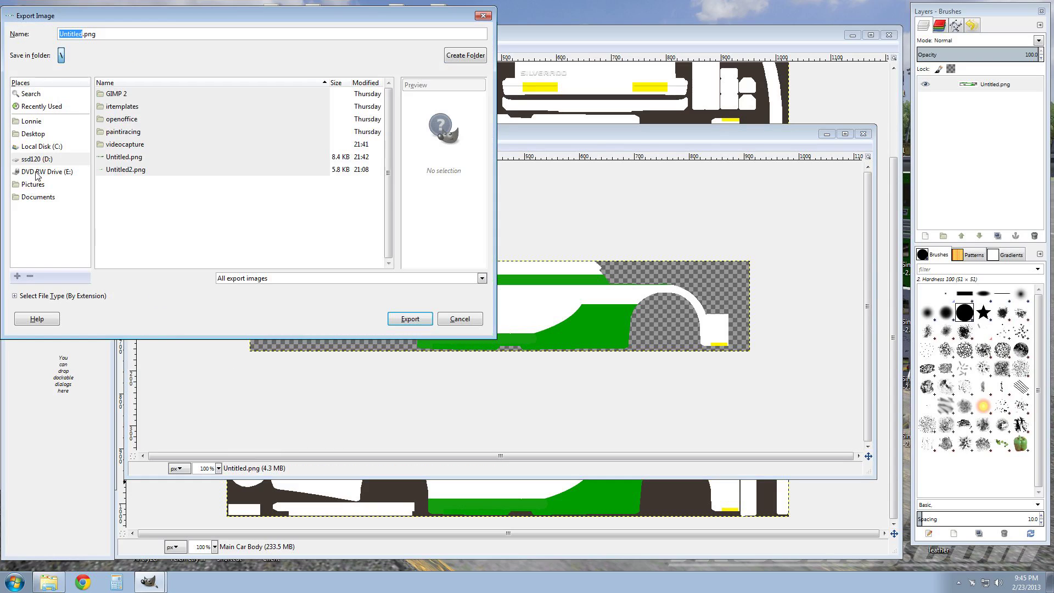
left_click(115, 172)
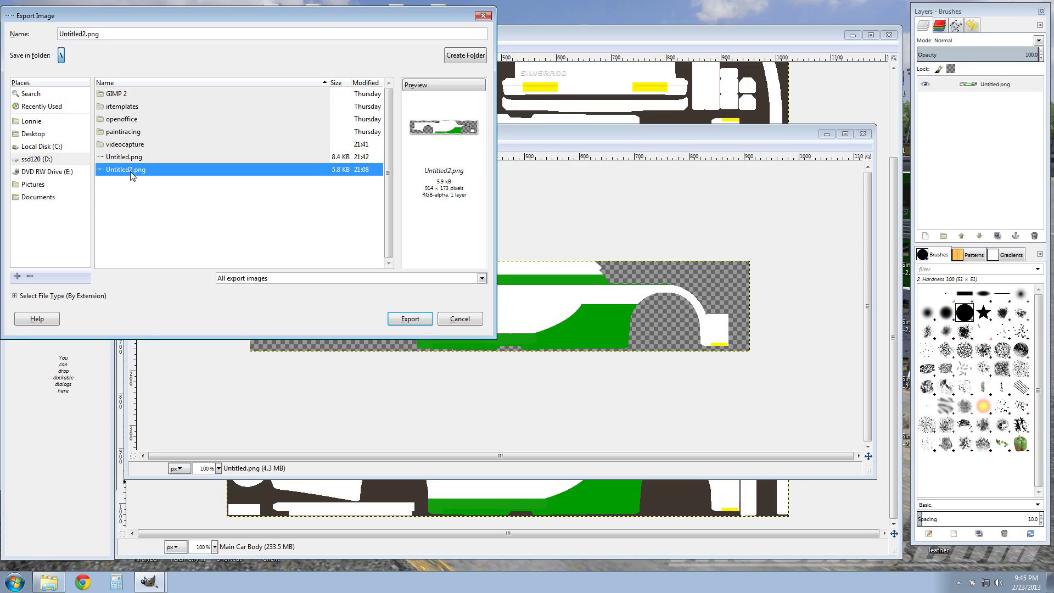
left_click(411, 323)
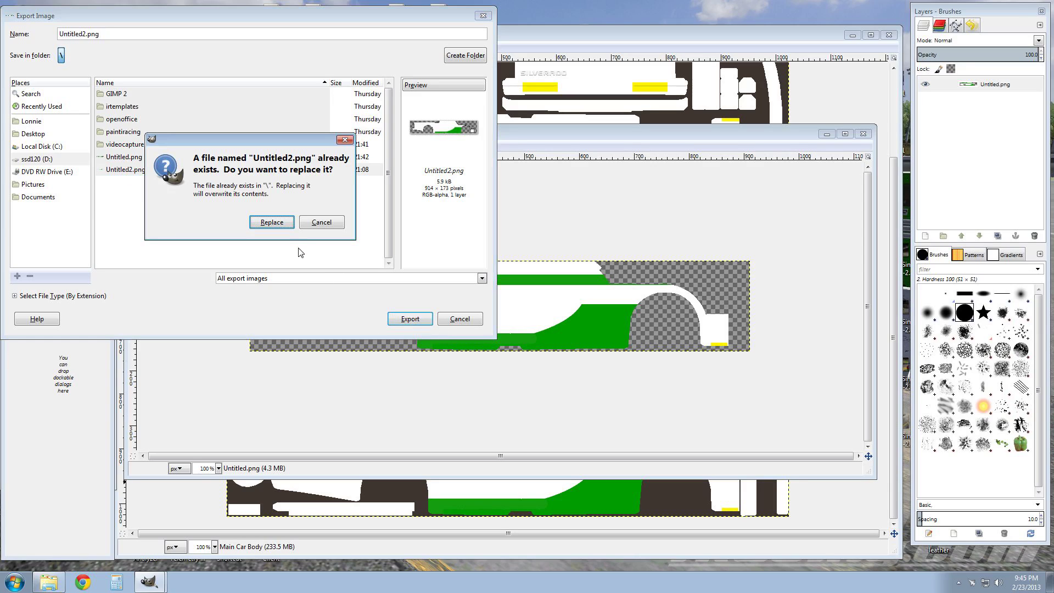
left_click(272, 222)
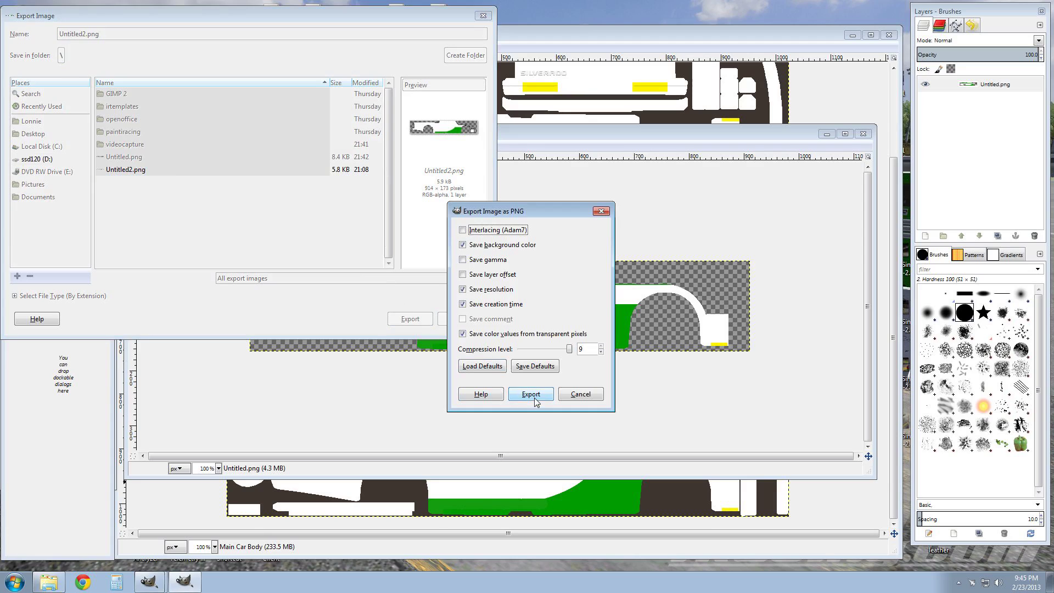
left_click(531, 394)
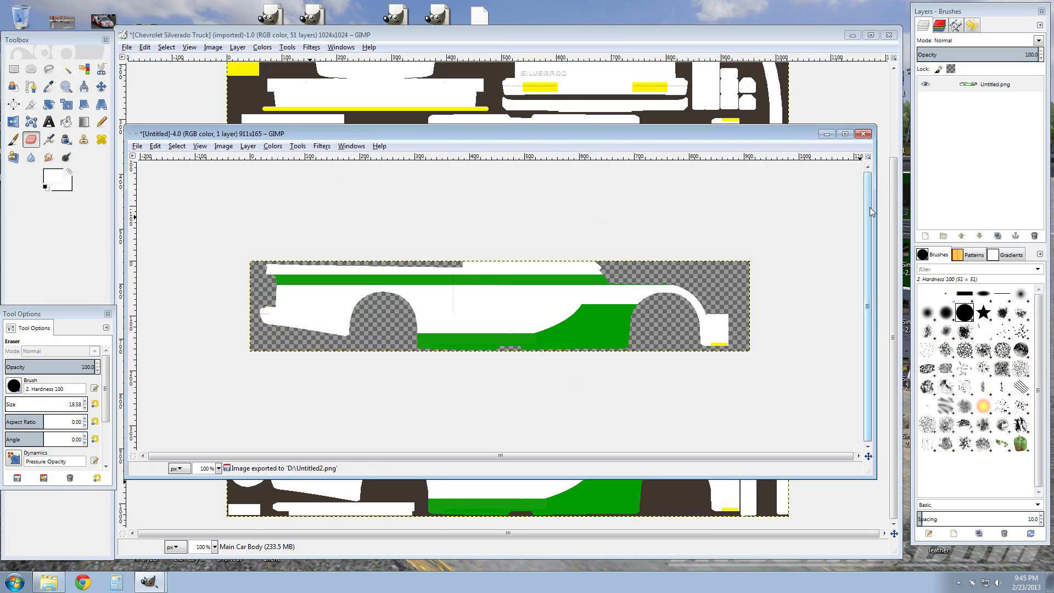
left_click(862, 134)
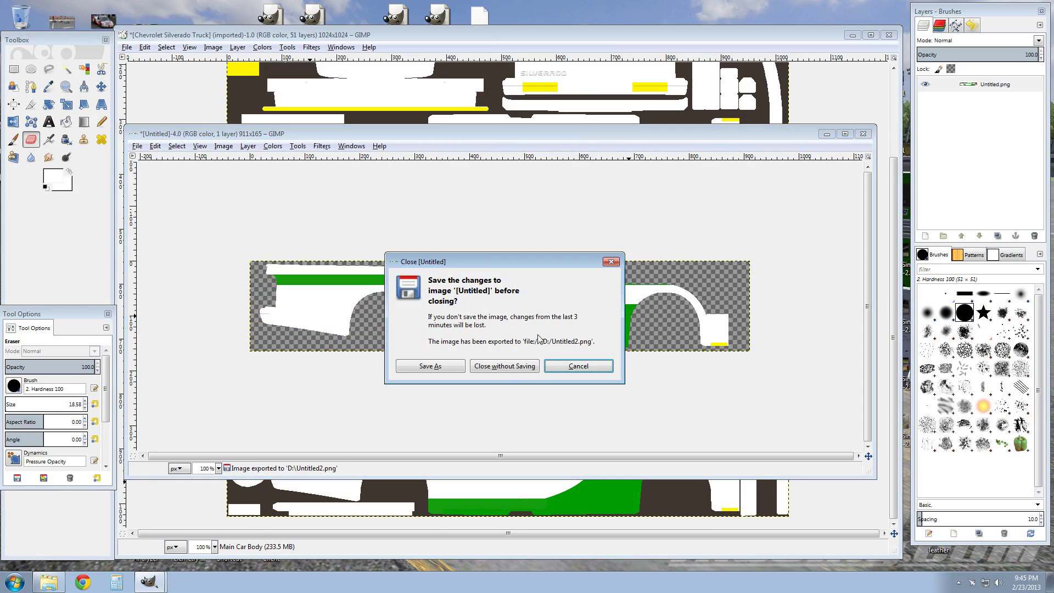
left_click(505, 366)
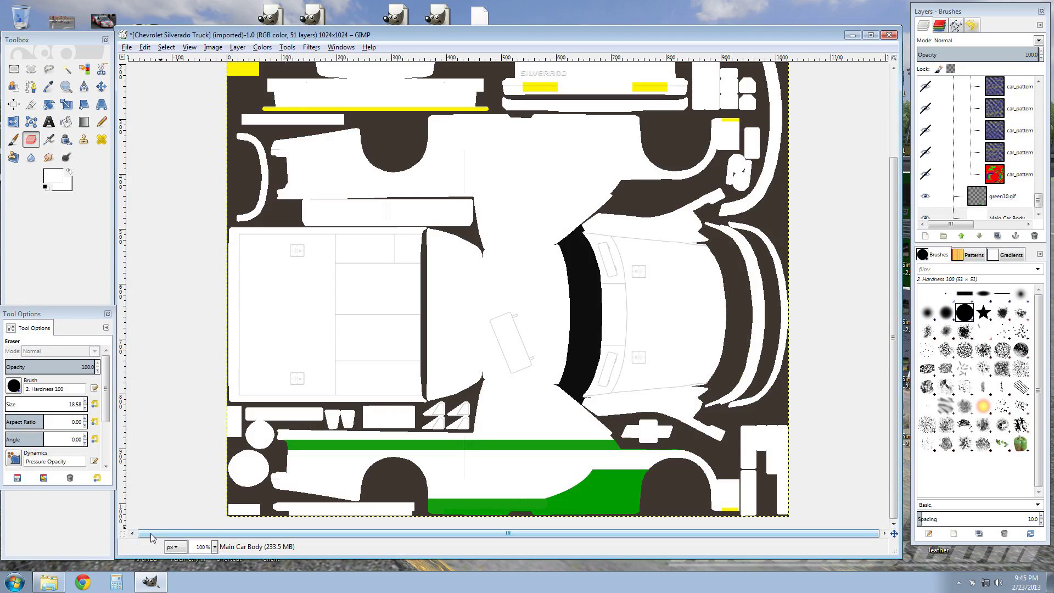
Drag Untitled2 from drive D onto the Silverado canvas and move the layer down over the lower side panel
left_click(101, 86)
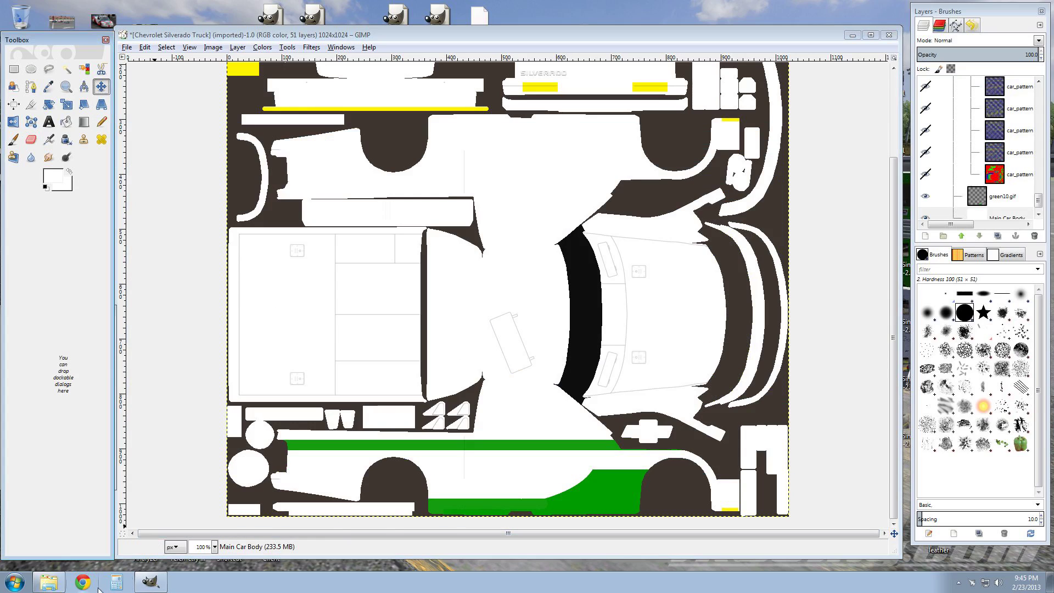
left_click(49, 582)
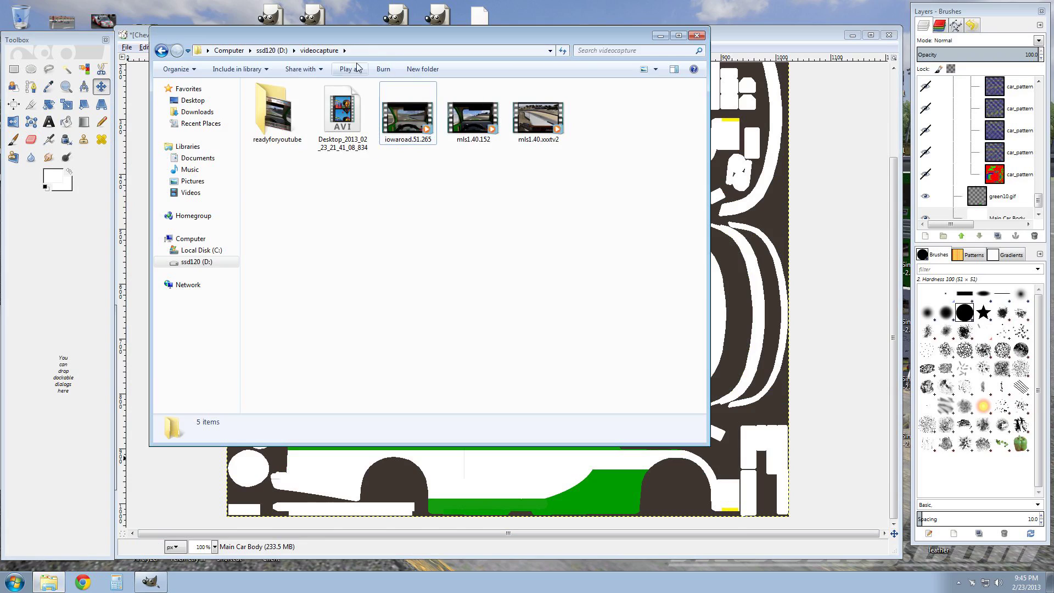
left_click(197, 262)
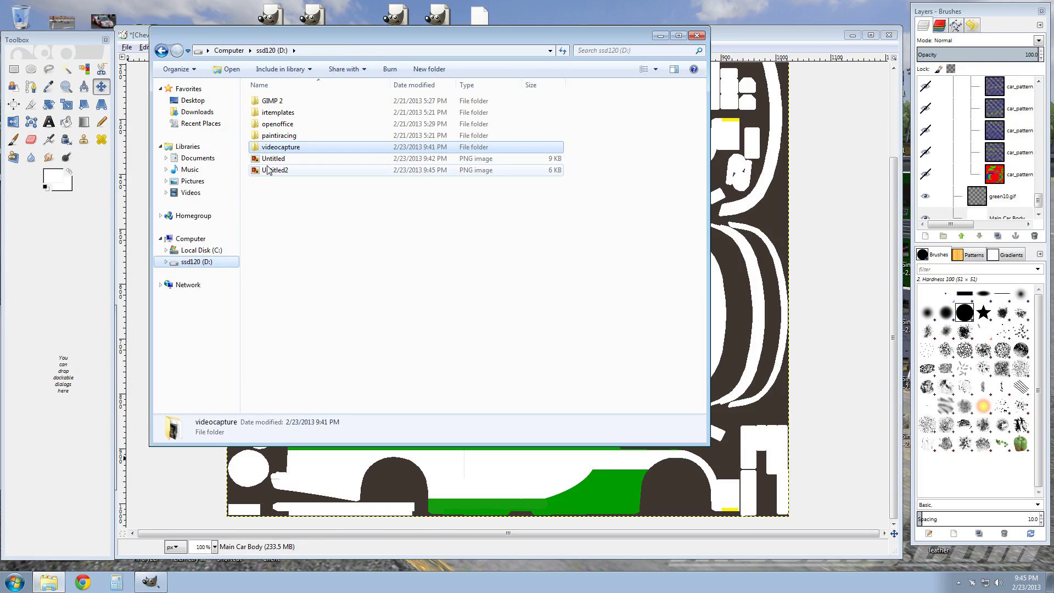
left_click_drag(315, 37, 198, 41)
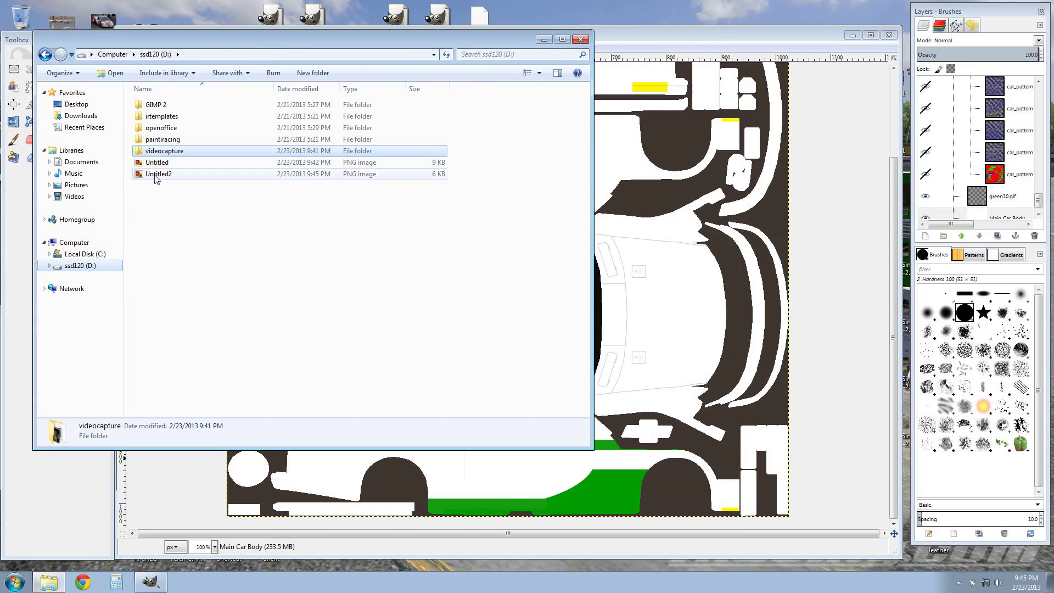
left_click_drag(154, 174, 664, 384)
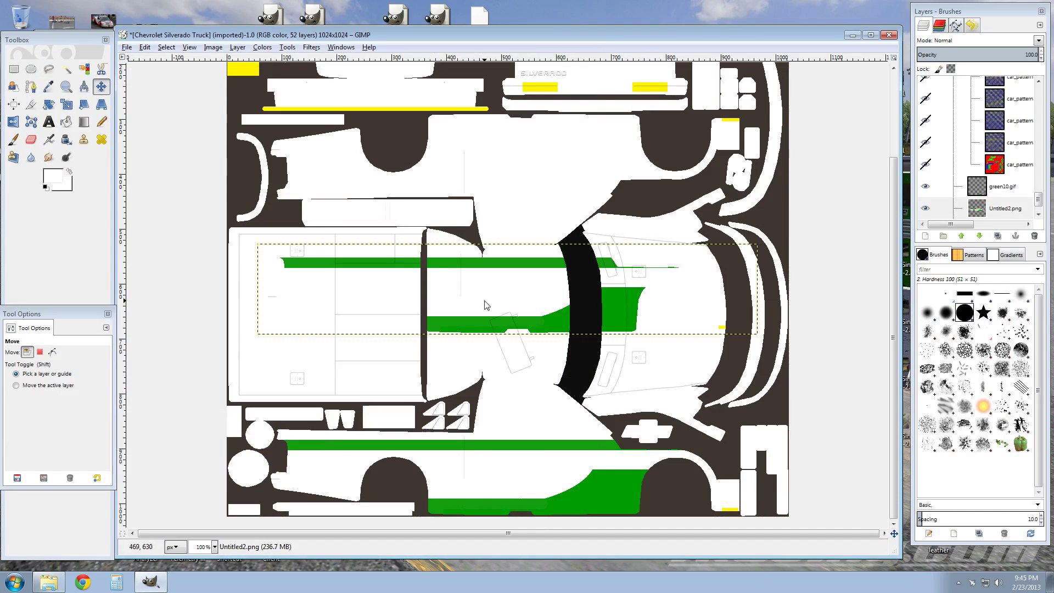
left_click_drag(618, 313, 622, 494)
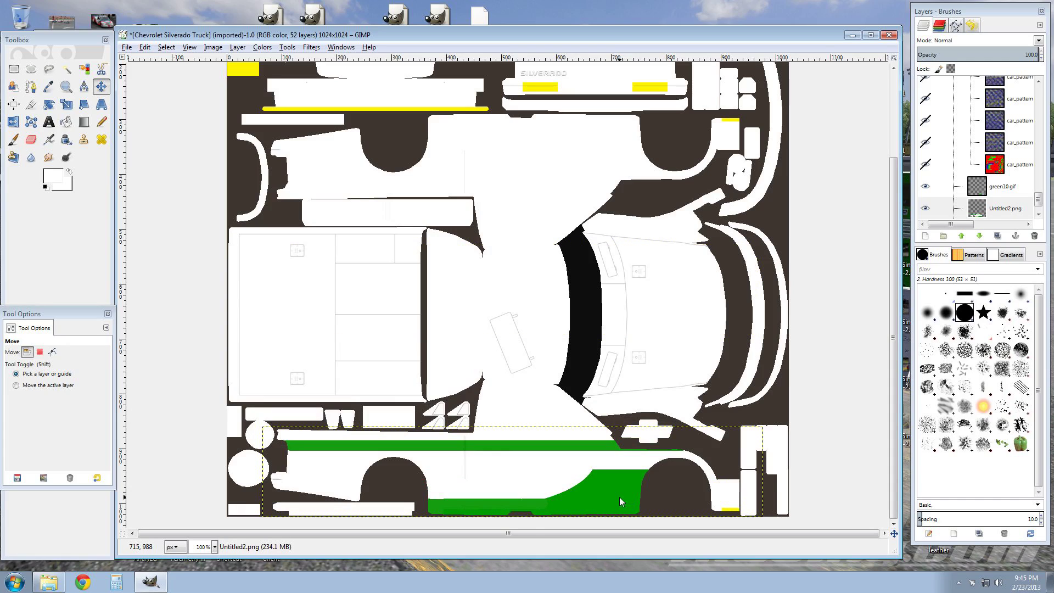
Flip the Untitled2.png layer vertically
right_click(616, 493)
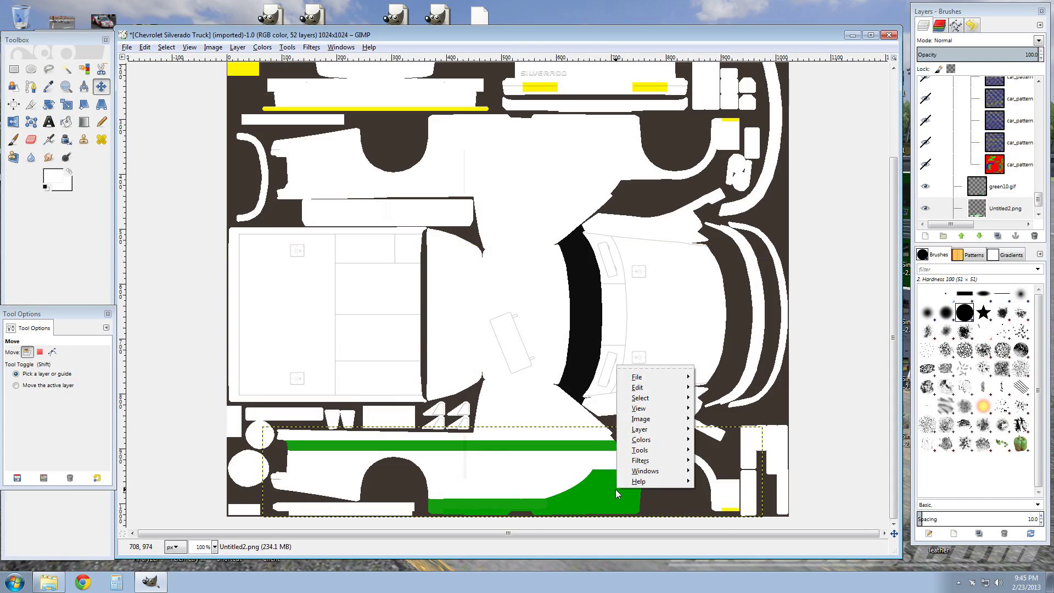
mouse_move(645, 433)
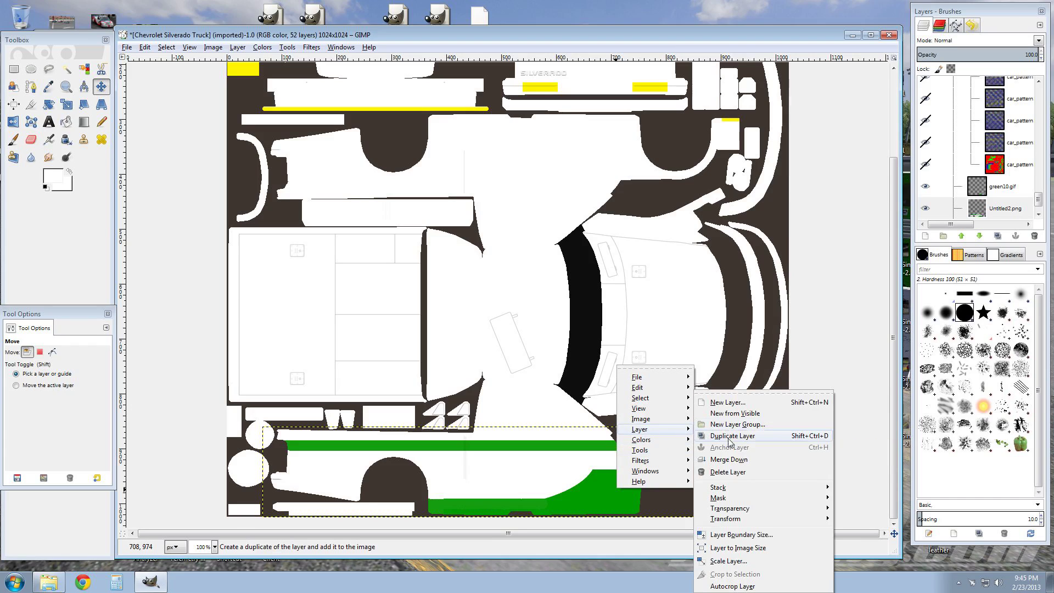
mouse_move(729, 521)
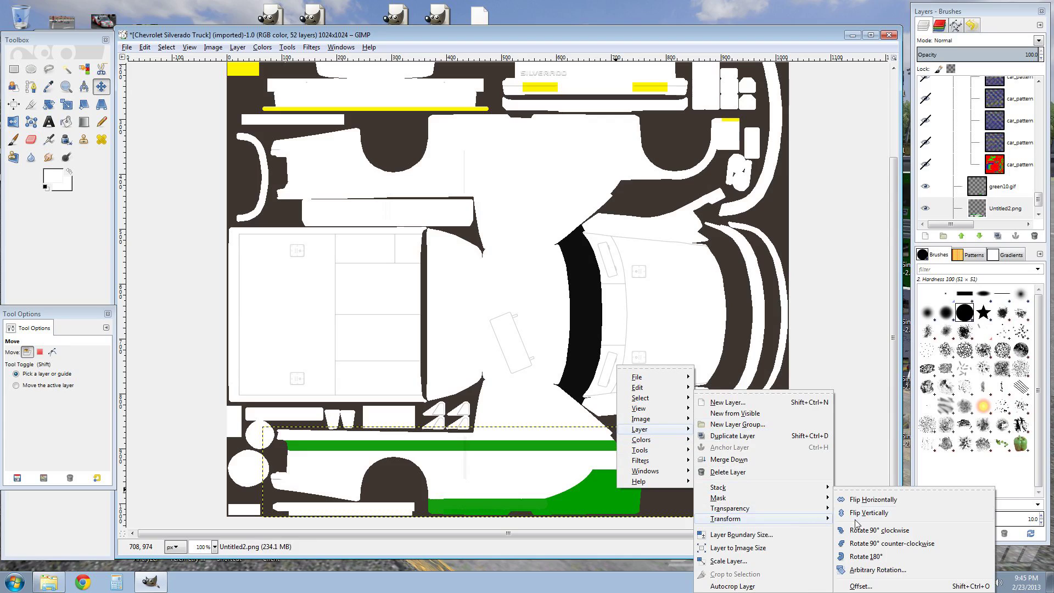
left_click(867, 513)
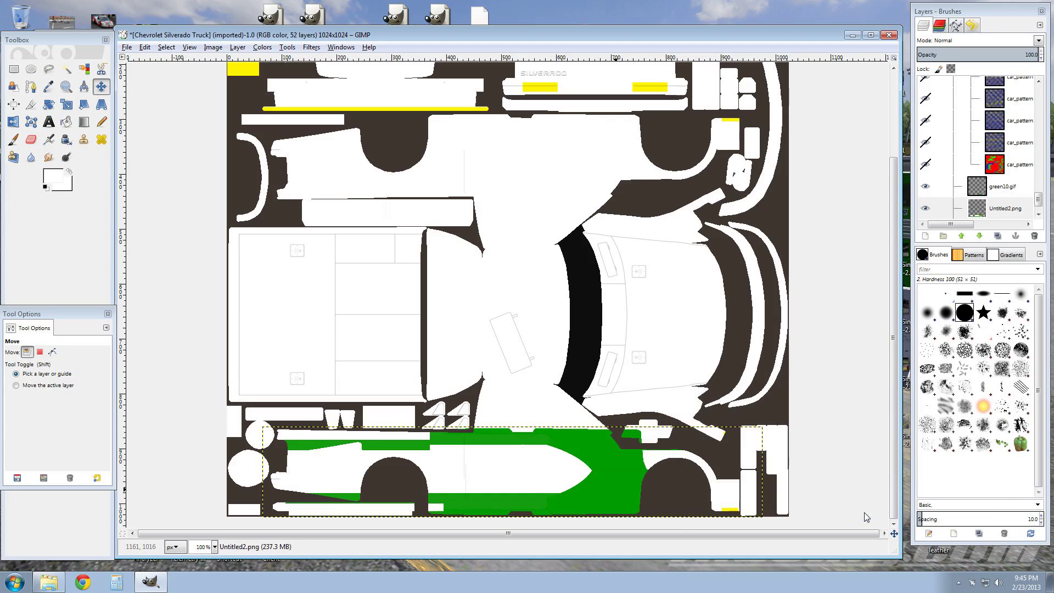
Nudge the flipped livery up with repeated Up-arrow moves toward the upper side panel
key("Up")
key("Up")
key("Up")
key("Up")
key("Up")
key("Up")
key("Up")
key("Up")
key("Up")
key("Up")
key("Up")
key("Up")
key("Up")
key("Up")
key("Up")
key("Up")
key("Up")
key("Up")
key("Up")
key("Up")
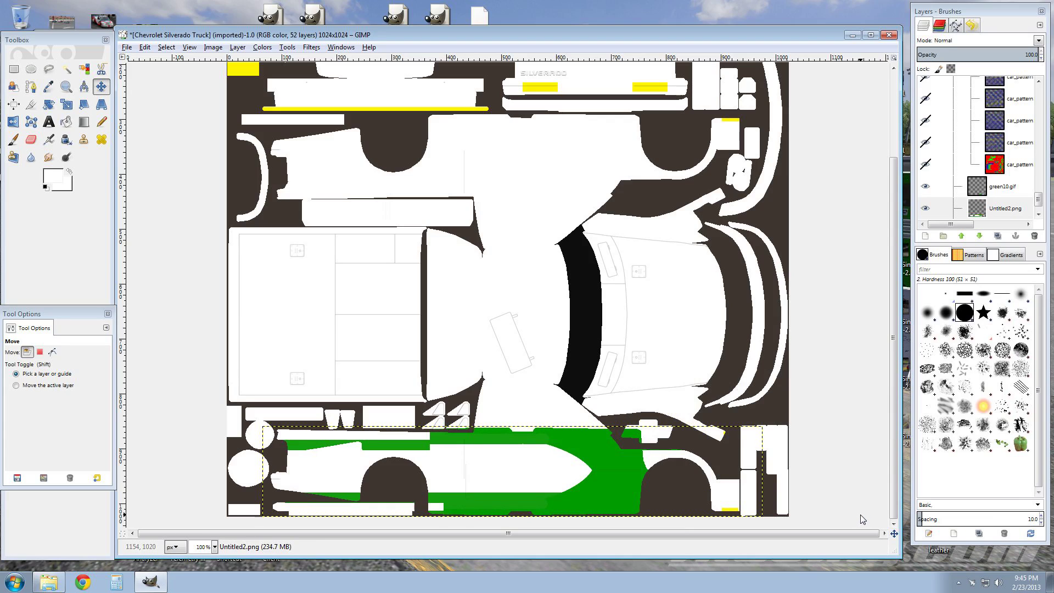
key("Up")
key("Up")
key("Up")
key("Up")
key("Up")
key("Up")
key("Up")
key("Up")
key("Up")
key("Up")
key("Up")
key("Up")
key("Up")
key("Up")
key("Up")
key("Up")
key("Up")
key("Up")
key("Up")
key("Up")
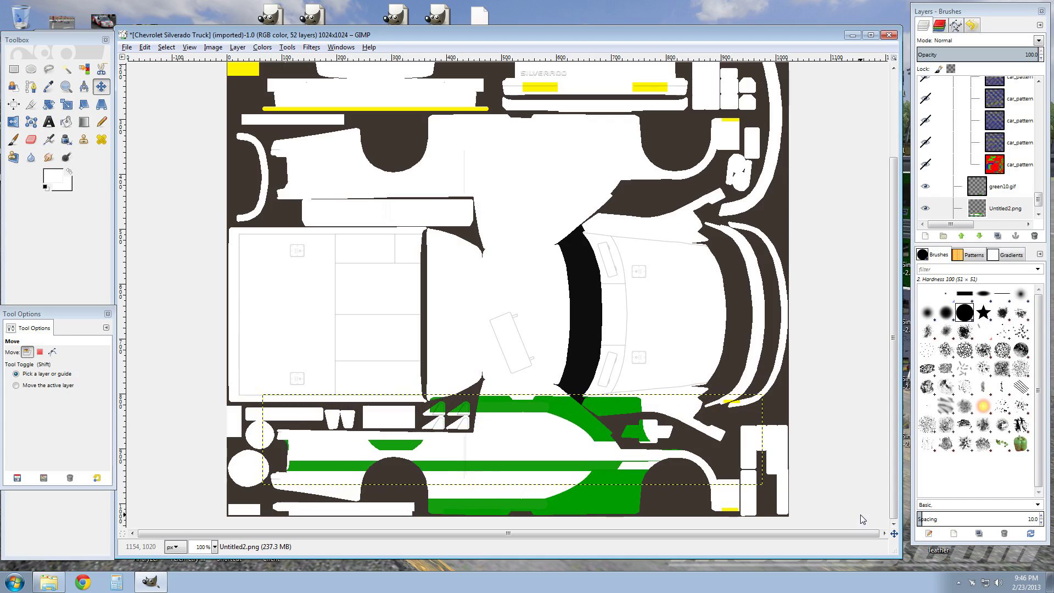
key("Up")
key("Up")
key("Up")
key("Up")
key("Up")
key("Up")
key("Up")
key("Up")
key("Up")
key("Up")
key("Up")
key("Up")
key("Up")
key("Up")
key("Up")
key("Up")
key("Up")
key("Up")
key("Up")
key("Up")
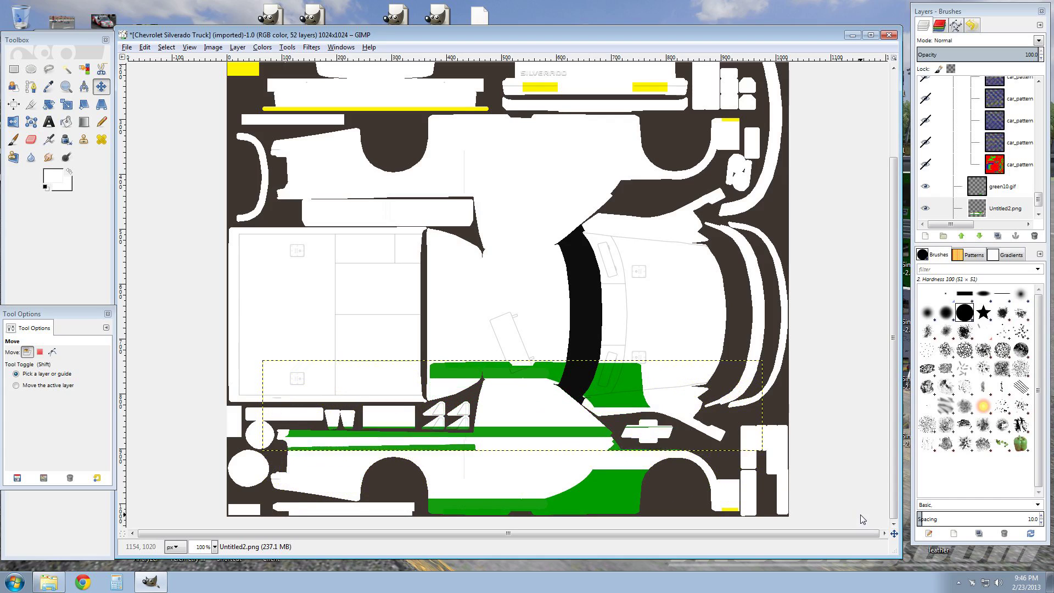
key("Up")
key("Up")
key("Up")
key("Up")
key("Up")
key("Up")
key("Up")
key("Up")
key("Up")
key("Up")
key("Up")
key("Up")
key("Up")
key("Up")
key("Up")
key("Up")
key("Up")
key("Up")
key("Up")
key("Up")
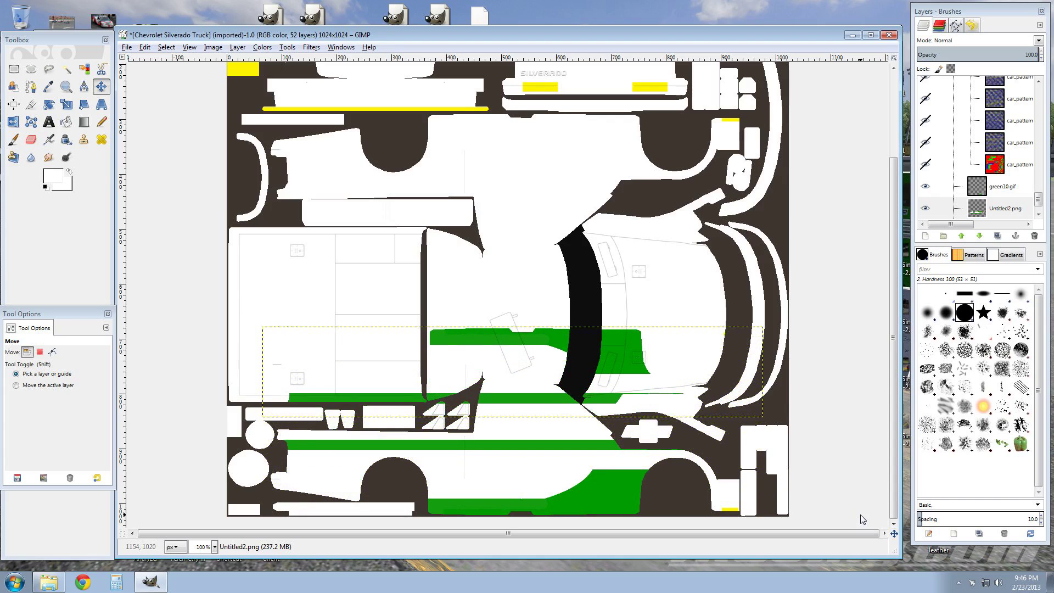
key("Up")
key("Up")
key("Up")
key("Up")
key("Up")
key("Up")
key("Up")
key("Up")
key("Up")
key("Up")
key("Up")
key("Up")
key("Up")
key("Up")
key("Up")
key("Up")
key("Up")
key("Up")
key("Up")
key("Up")
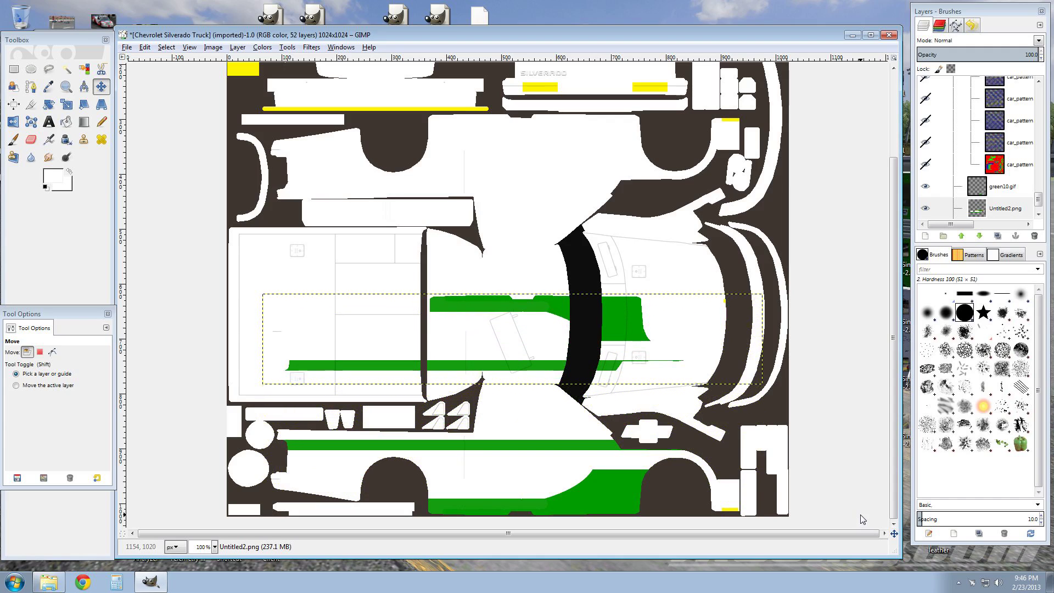
key("Up")
key("Up")
key("Up")
key("Up")
key("Up")
key("Up")
key("Up")
key("Up")
key("Up")
key("Up")
key("Up")
key("Up")
key("Up")
key("Up")
key("Up")
key("Up")
key("Up")
key("Up")
key("Up")
key("Up")
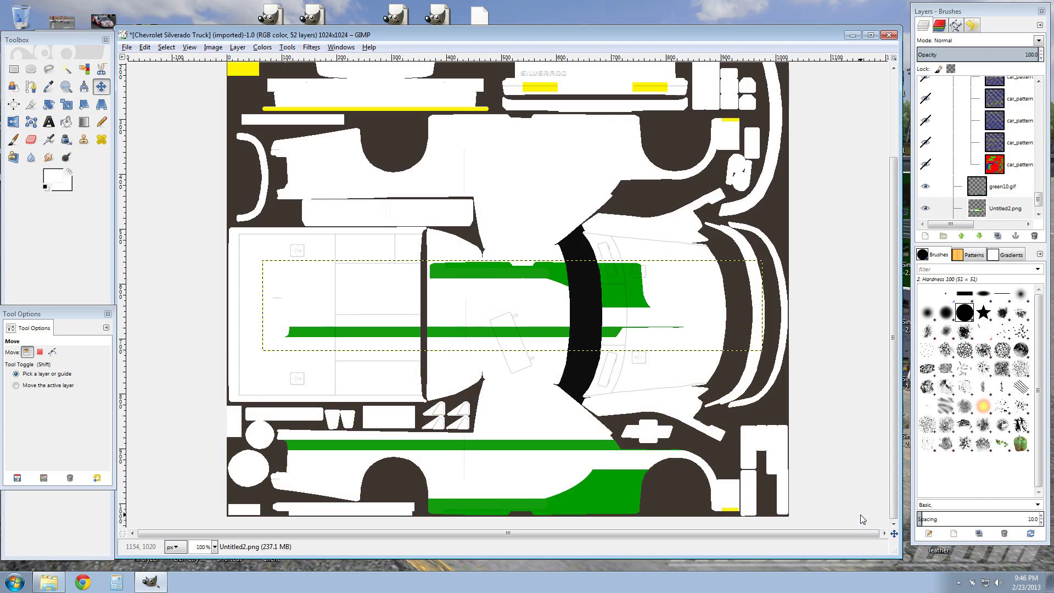
key("Up")
key("Up")
key("Up")
key("Up")
key("Up")
key("Up")
key("Up")
key("Up")
key("Up")
key("Up")
key("Up")
key("Up")
key("Up")
key("Up")
key("Up")
key("Up")
key("Up")
key("Up")
key("Up")
key("Up")
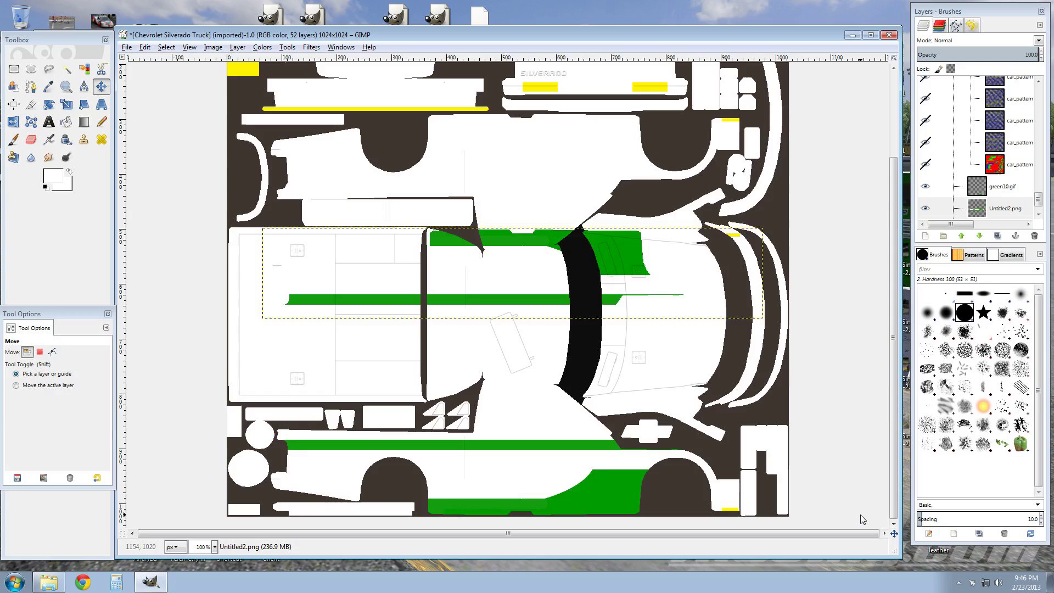
key("Up")
key("Up")
key("Up")
key("Up")
key("Up")
key("Up")
key("Up")
key("Up")
key("Up")
key("Up")
key("Up")
key("Up")
key("Up")
key("Up")
key("Up")
key("Up")
key("Up")
key("Up")
key("Up")
key("Up")
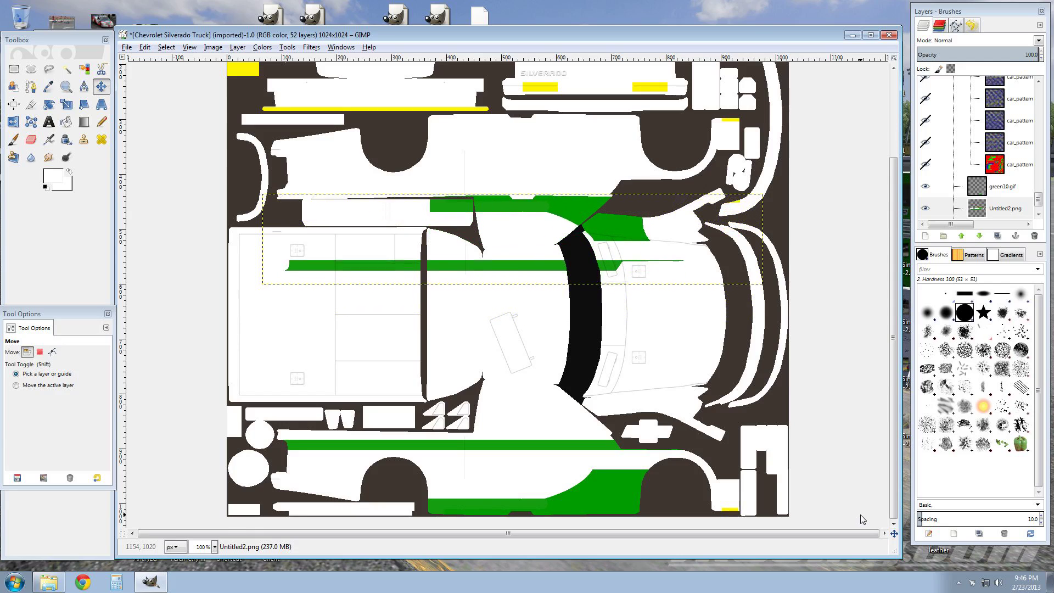
key("Up")
key("Up")
key("Up")
key("Up")
key("Up")
key("Up")
key("Up")
key("Up")
key("Up")
key("Up")
key("Up")
key("Up")
key("Up")
key("Up")
key("Up")
key("Up")
key("Up")
key("Up")
key("Up")
key("Up")
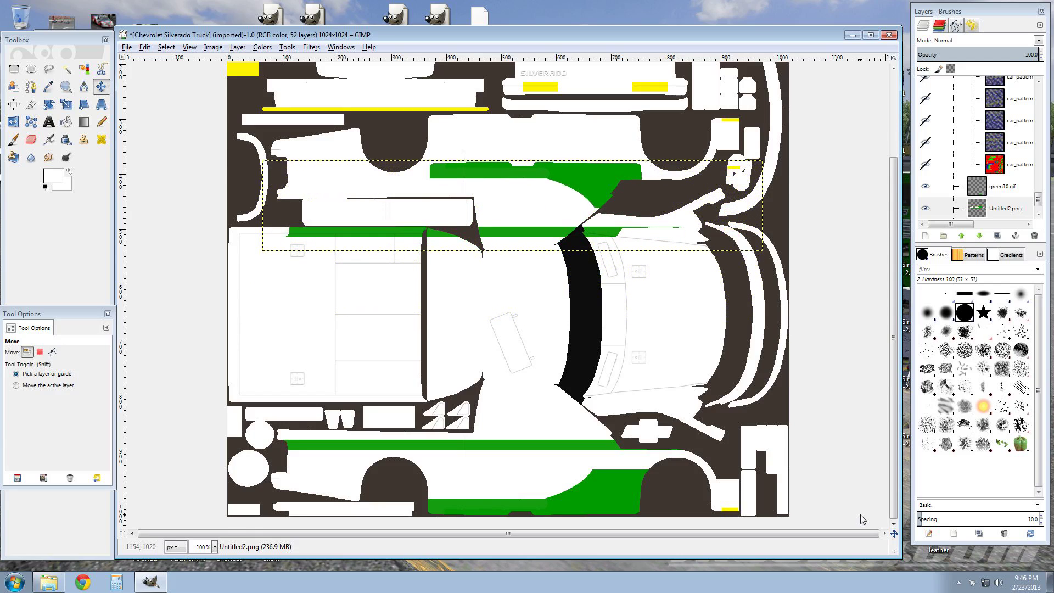
key("Up")
key("Up")
key("Up")
key("Up")
key("Up")
key("Up")
key("Up")
key("Up")
key("Up")
key("Up")
key("Up")
key("Up")
key("Up")
key("Up")
key("Up")
key("Up")
key("Up")
key("Up")
key("Up")
key("Up")
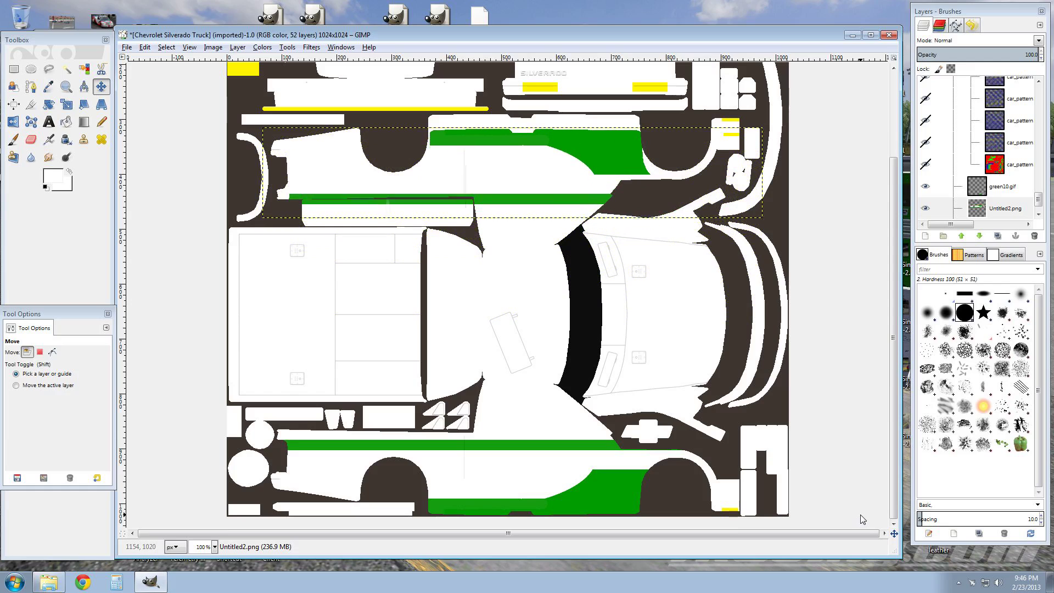
key("Up")
key("Up")
key("Up")
key("Up")
key("Up")
key("Up")
key("Up")
key("Up")
key("Up")
key("Up")
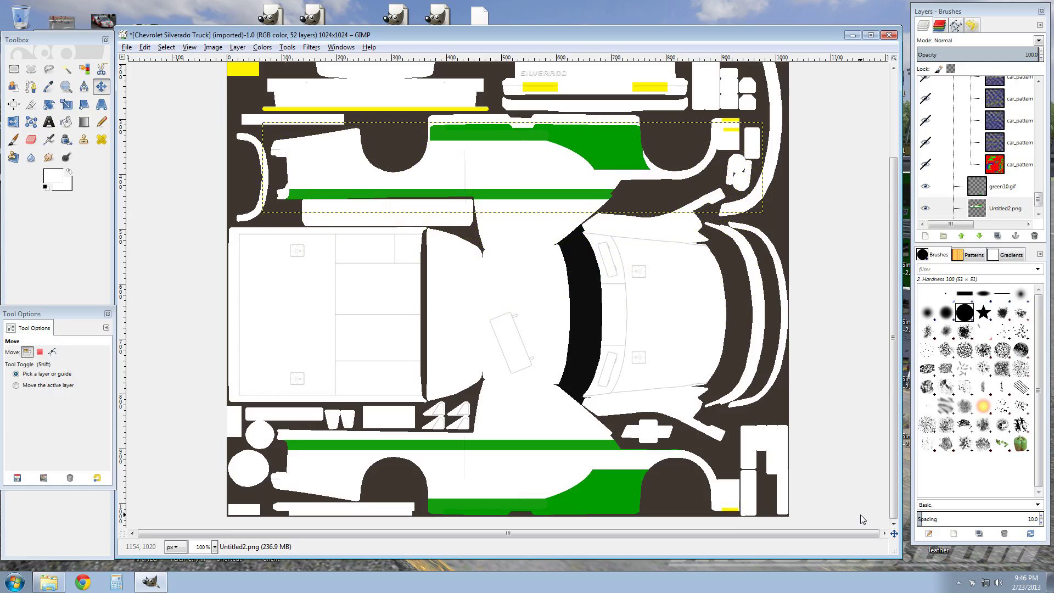
key("Up")
key("Up")
key("Up")
key("Up")
key("Up")
key("Up")
key("Up")
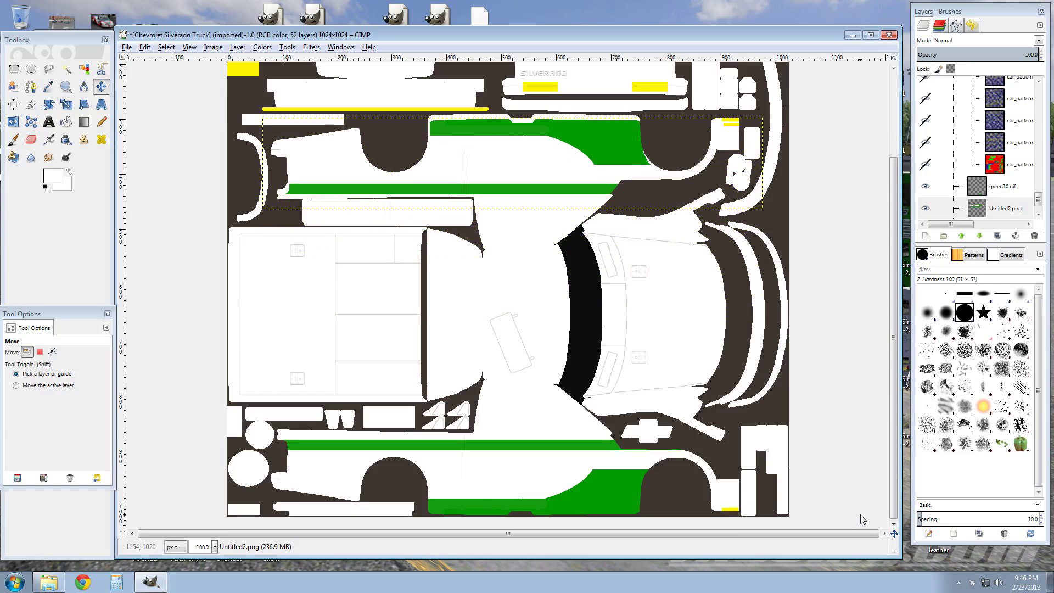
key("Up")
key("Up")
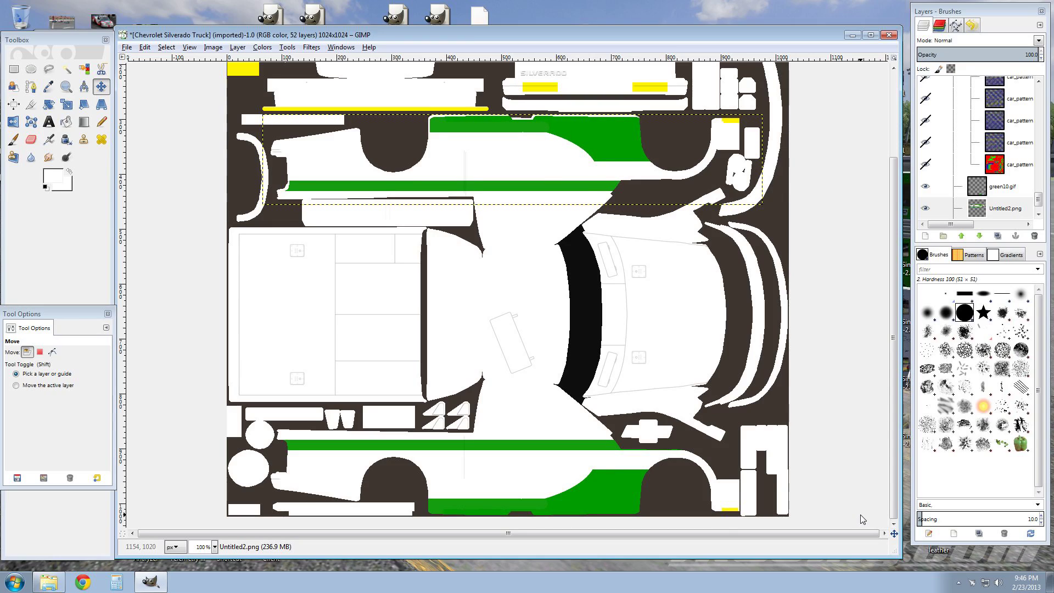
key("Up")
key("Up")
key("Up")
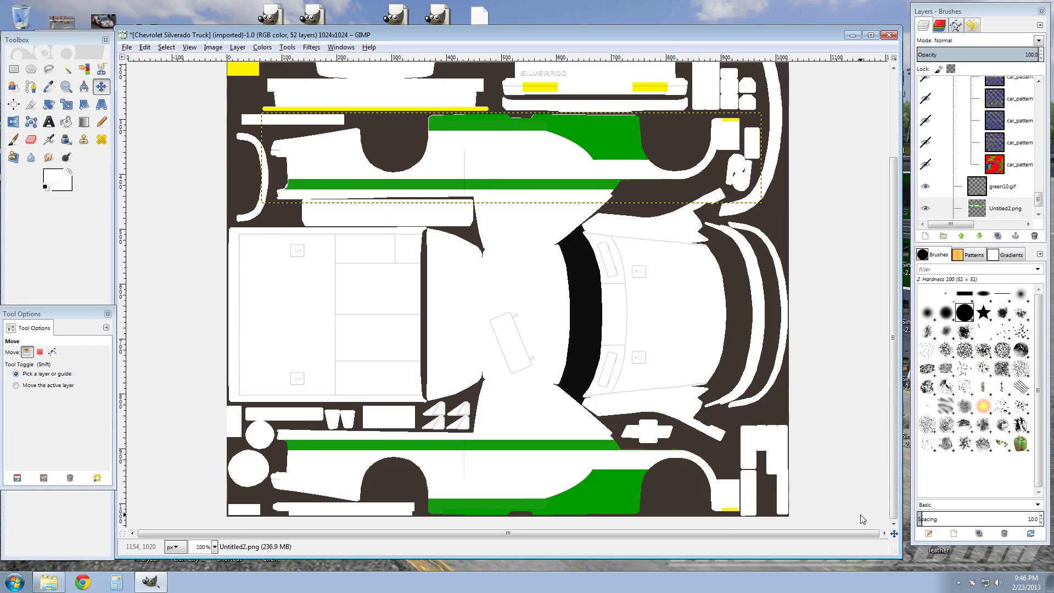
Fine-tune the livery's position with small left, right, up and down nudges until aligned
key("Left")
key("Left")
key("Up")
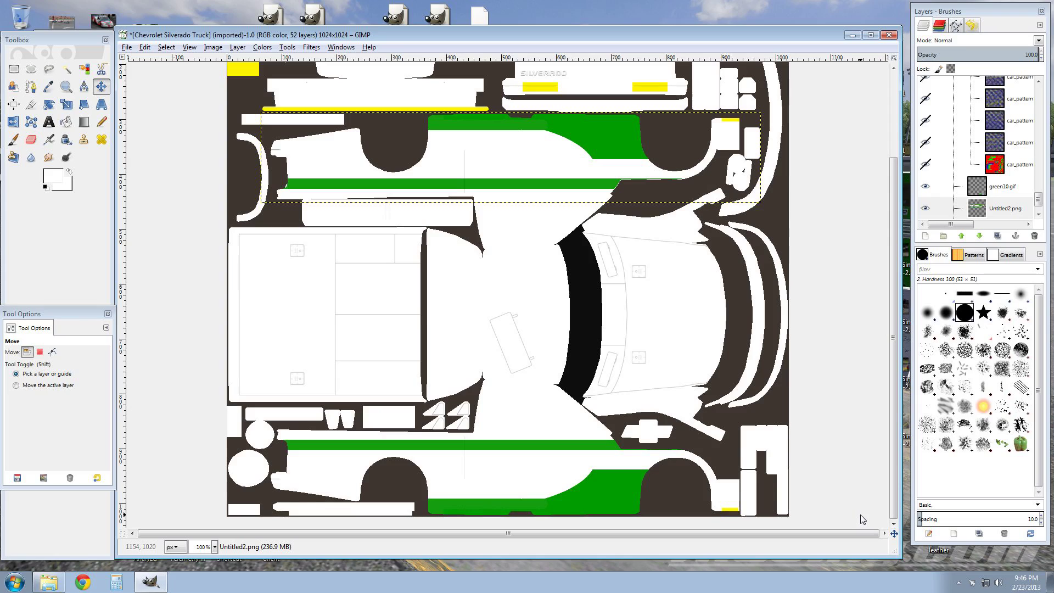
key("Right")
key("Left")
key("Right")
key("Down")
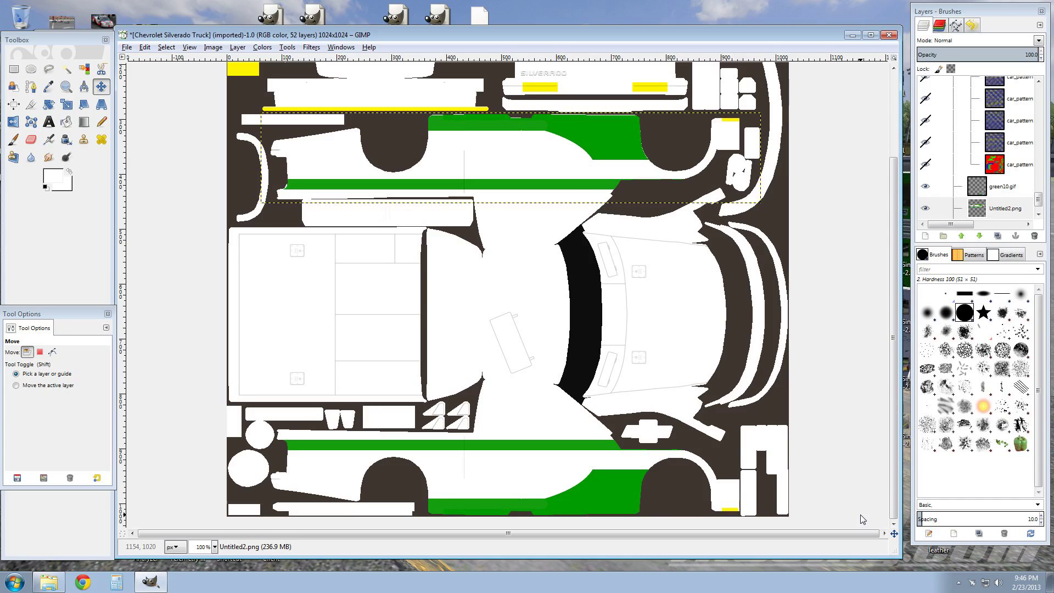
key("Up")
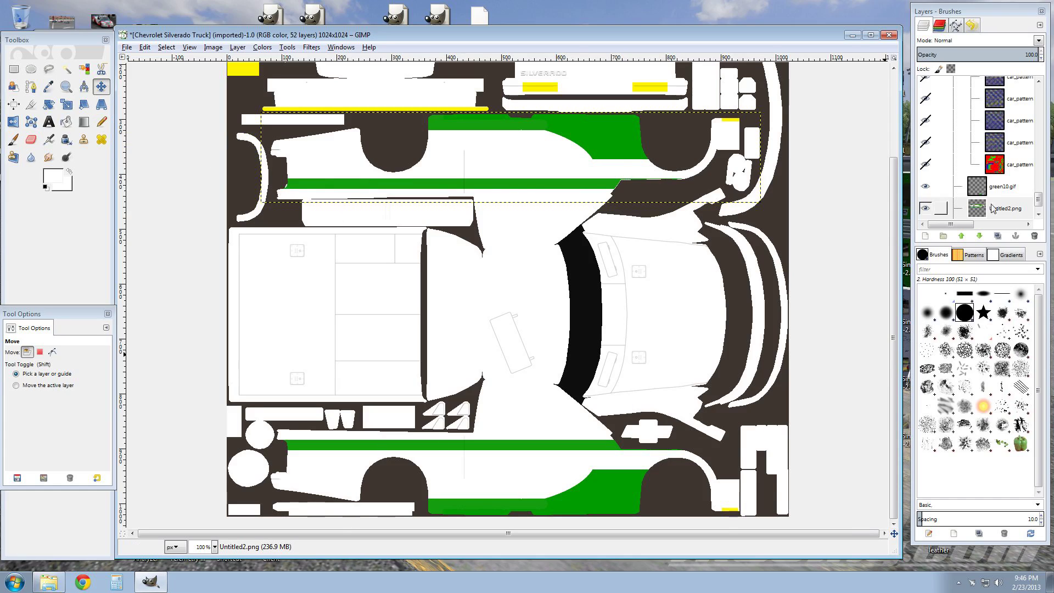
Zoom to 400% and pan to inspect the green stripe edges
left_click(215, 547)
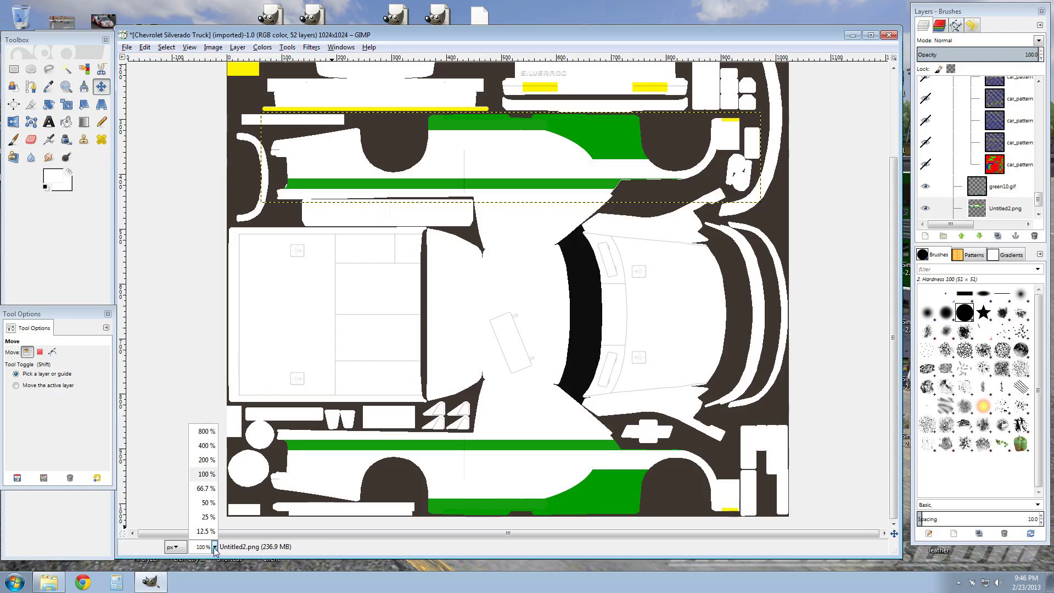
left_click(208, 449)
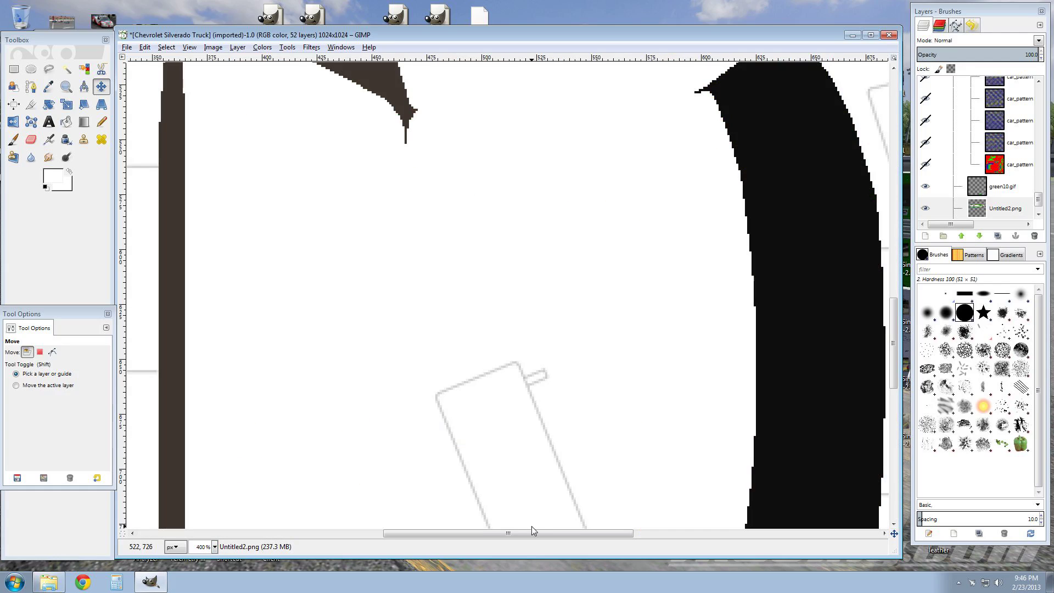
left_click_drag(531, 532, 219, 506)
left_click_drag(894, 343, 893, 254)
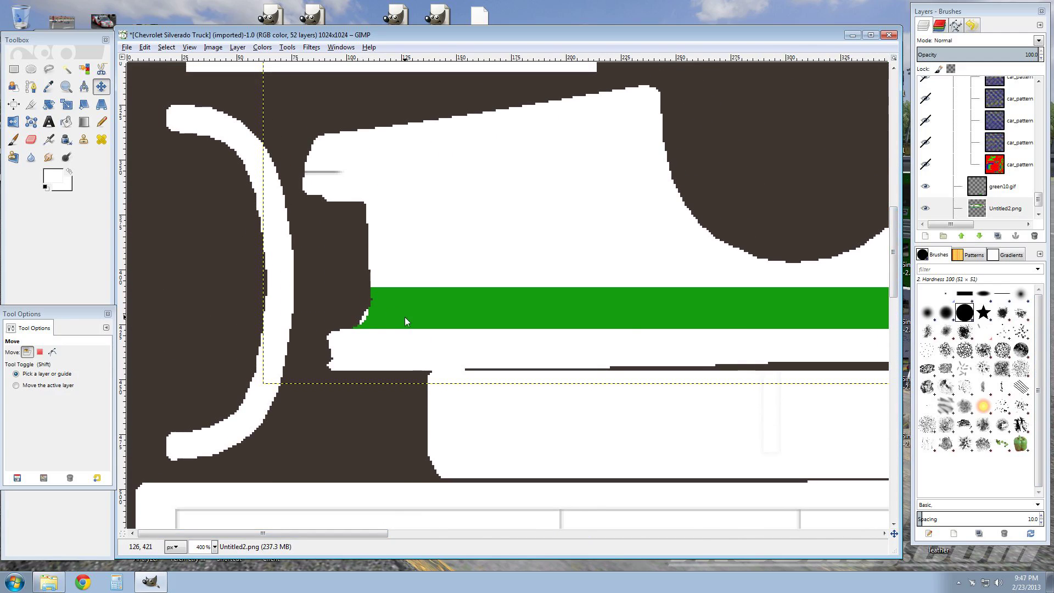
Set the foreground colour to green 149d0e and paint over gaps along the stripe edge
left_click(102, 122)
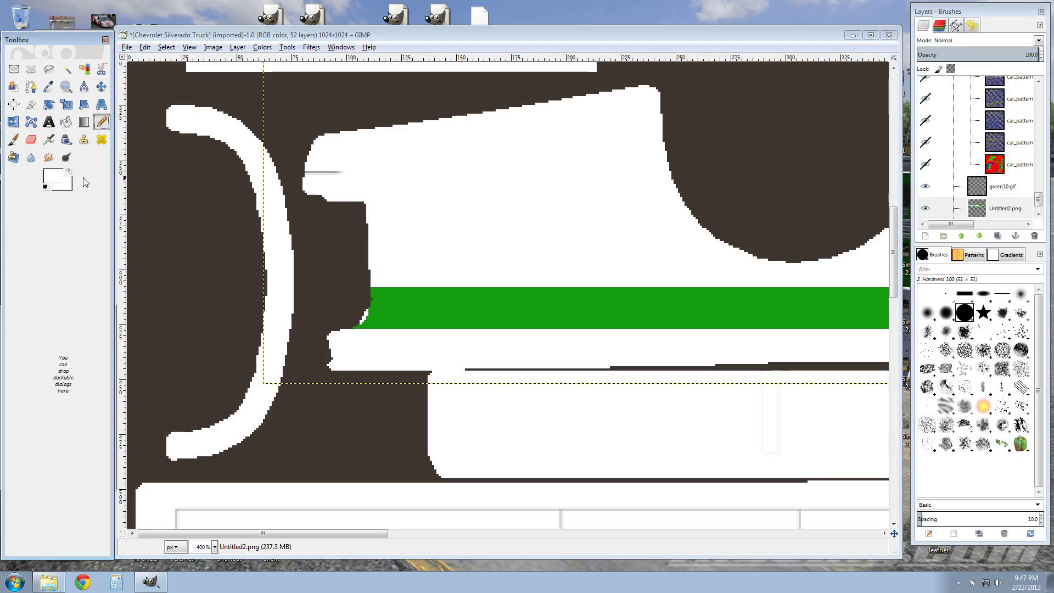
left_click(53, 178)
left_click(169, 266)
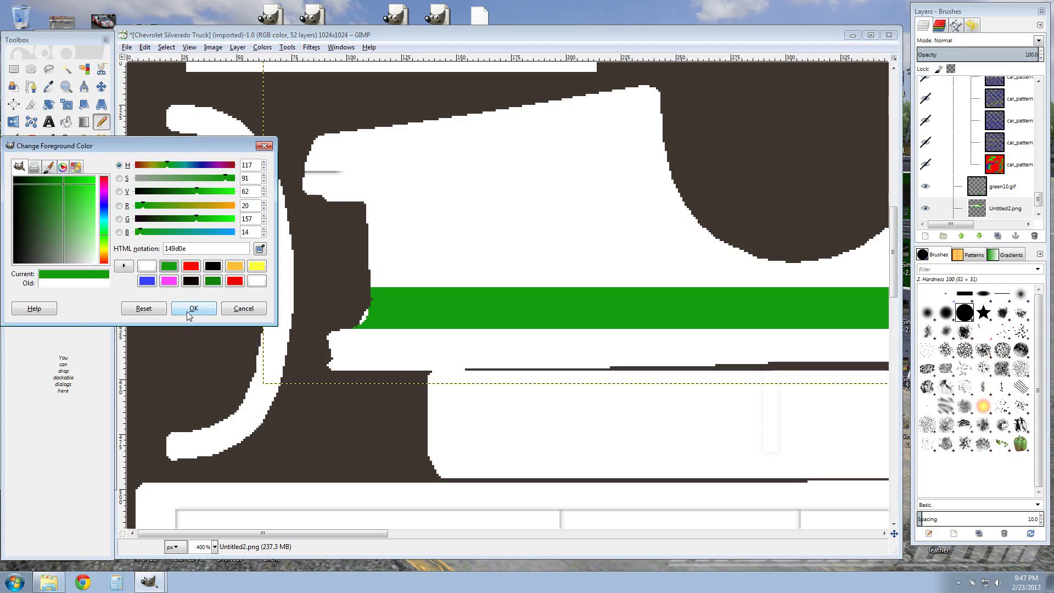
left_click(194, 308)
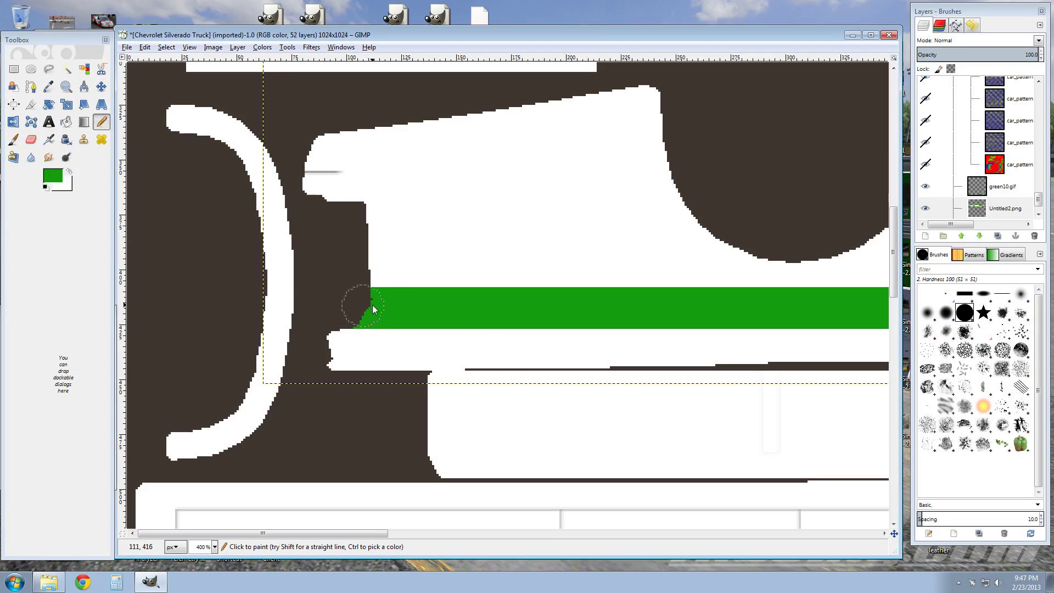
left_click_drag(372, 533, 778, 542)
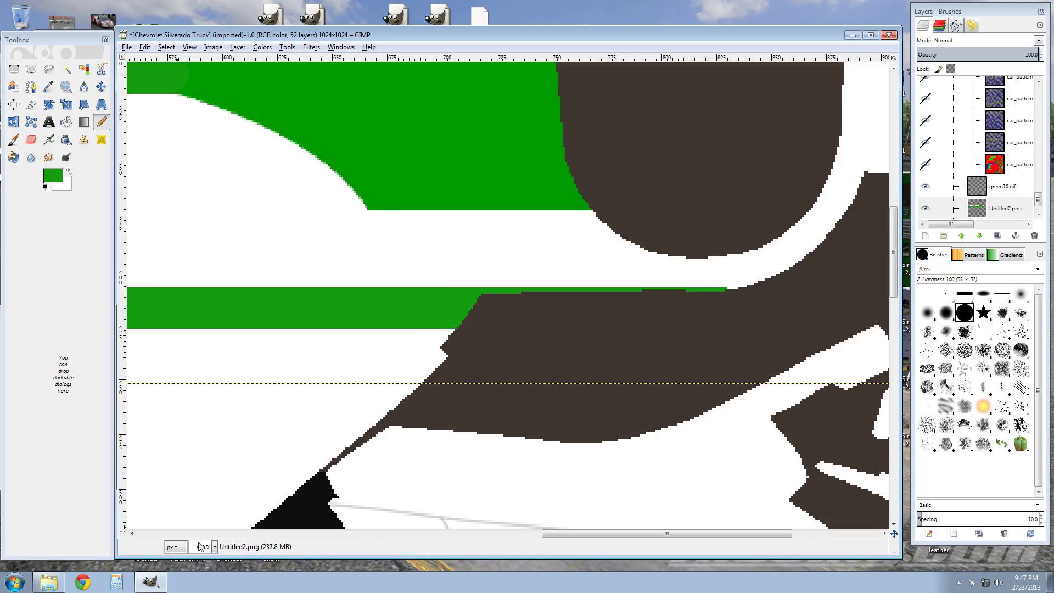
Zoom to 100% and unhide the Car Decal Stamp layer to show decals over the green livery
left_click(215, 547)
left_click(211, 481)
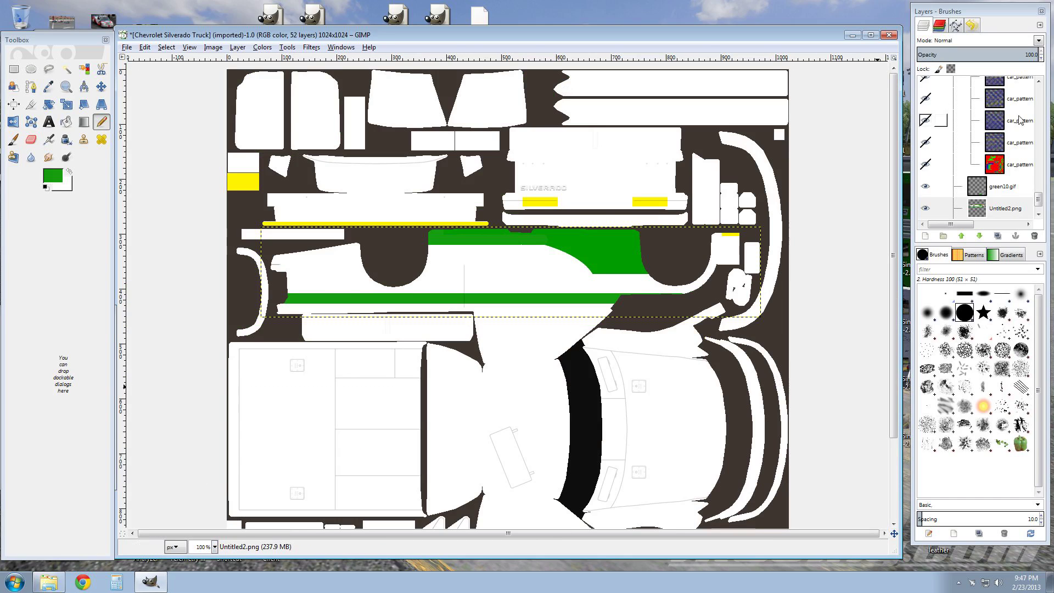
left_click_drag(1037, 200, 1049, 125)
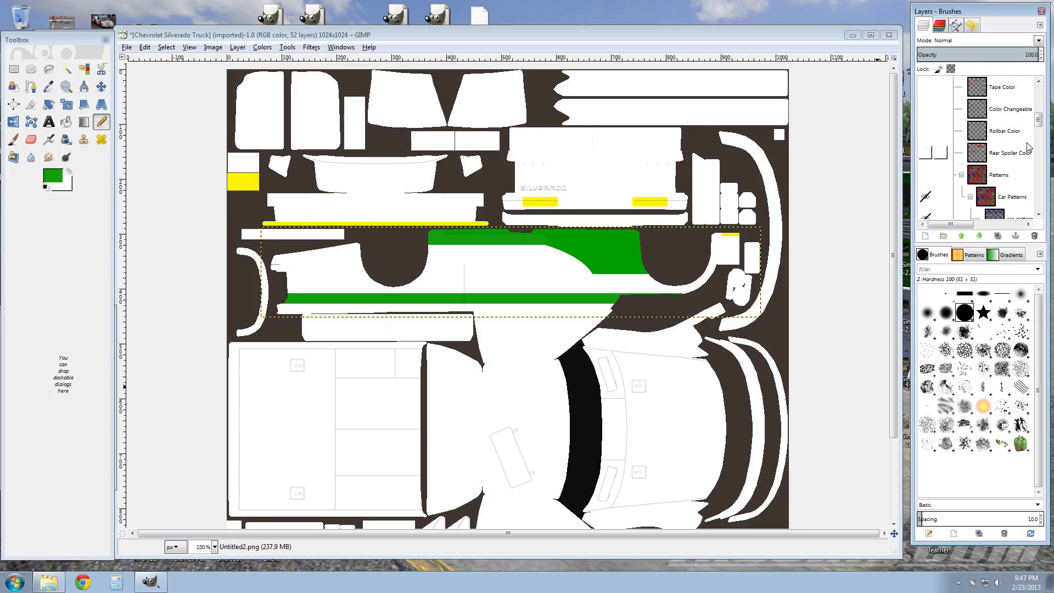
scroll(943, 128, "up", 3)
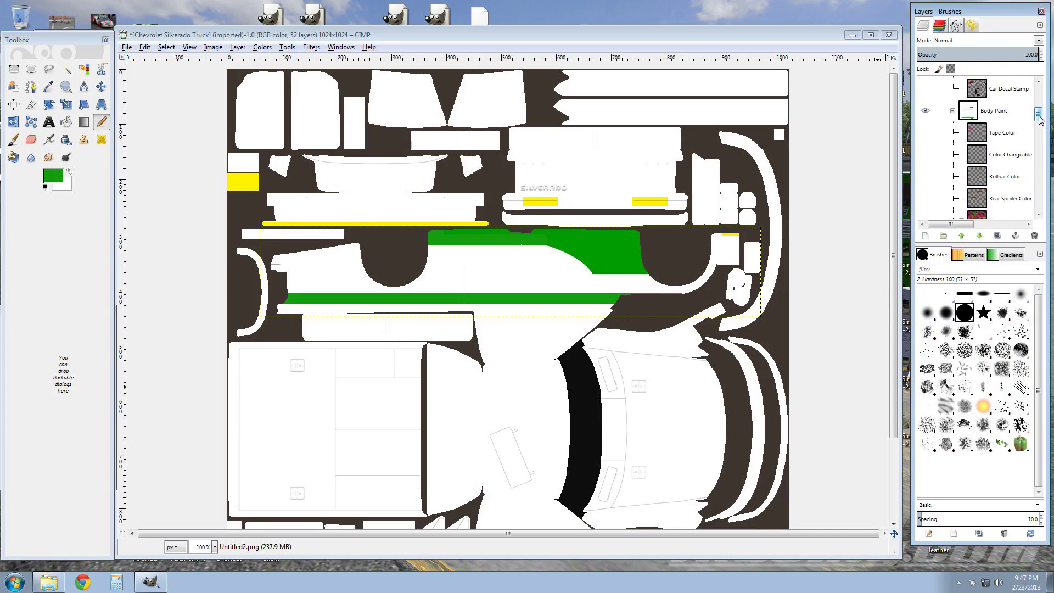
left_click(925, 129)
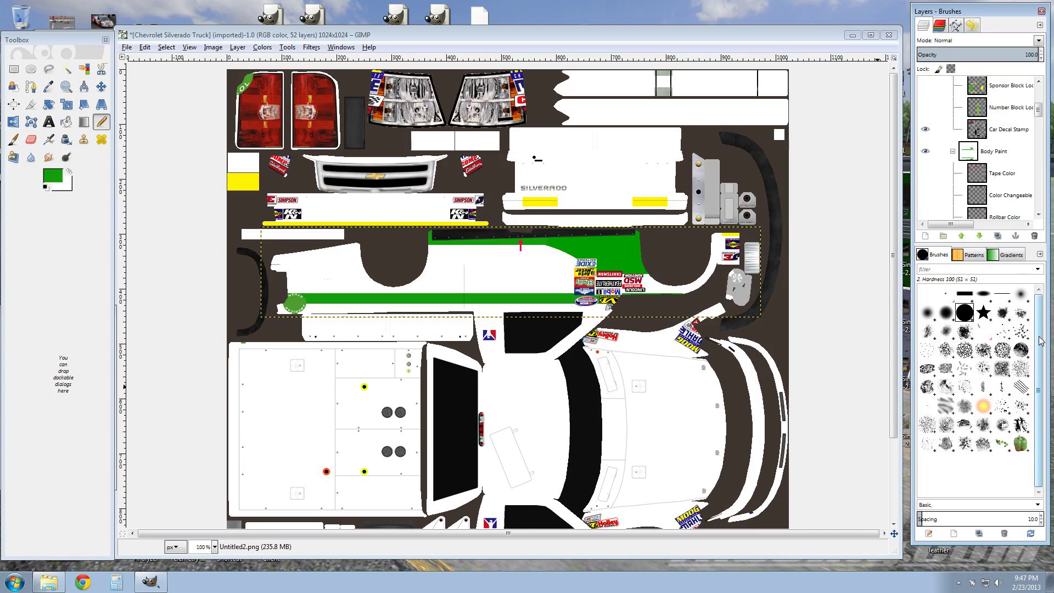
left_click_drag(894, 362, 893, 444)
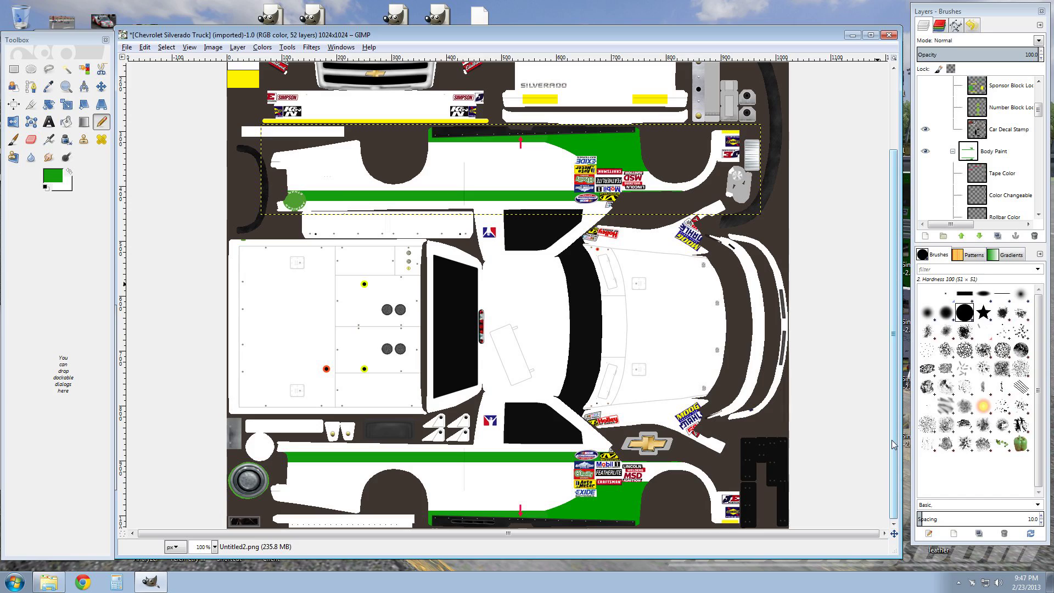